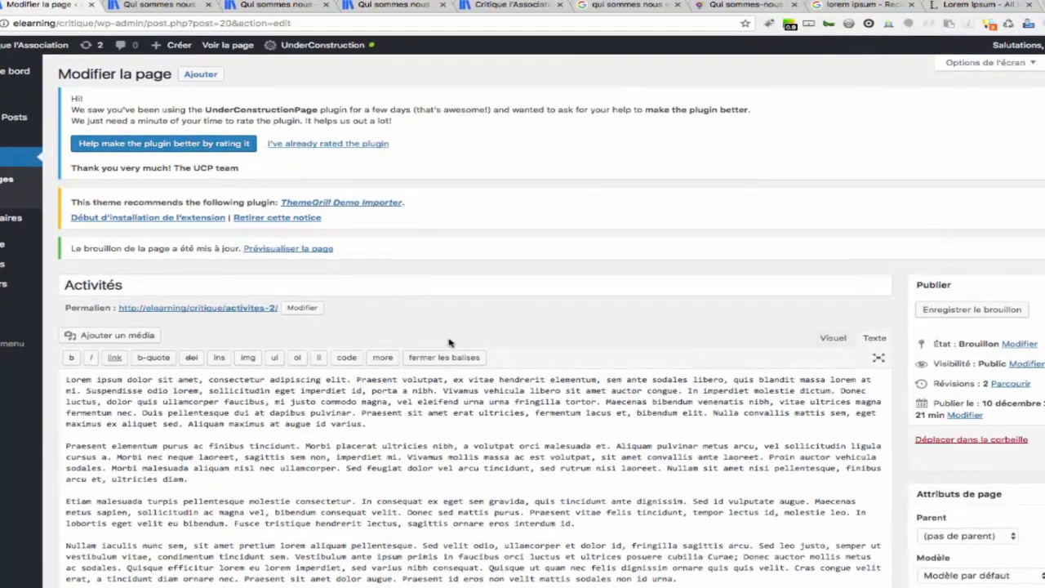
- Add the line "L'ensemble de nos activités" above the first paragraph, leaving blank lines between them
click(66, 378)
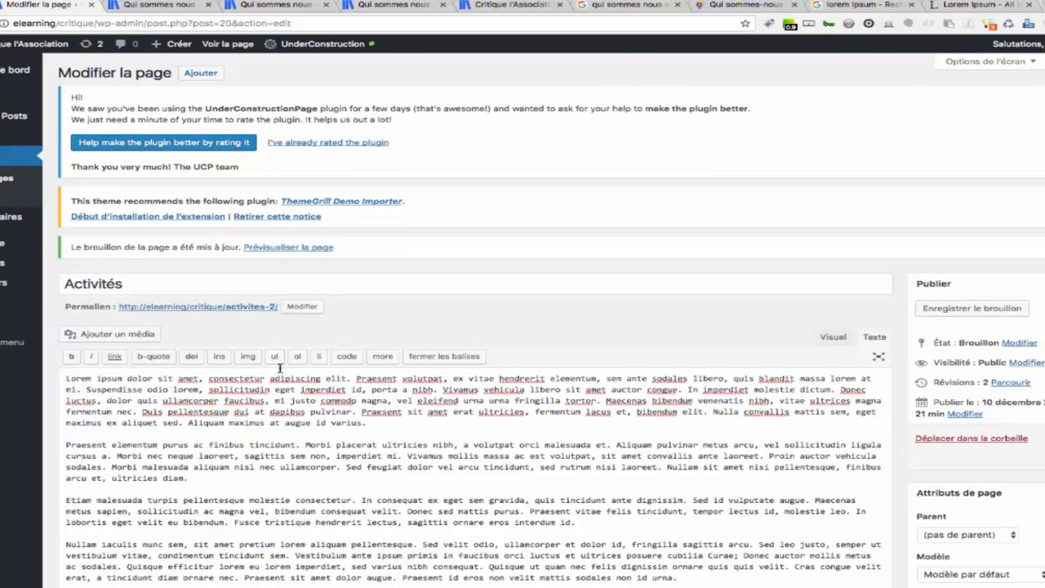
key(Return)
key(Return)
key(Return)
key(Return)
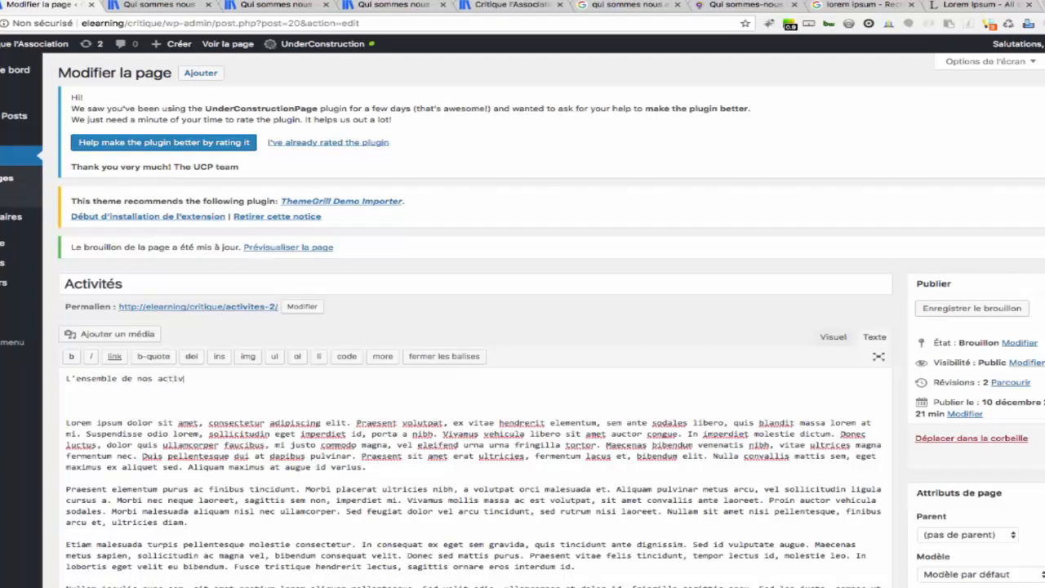
text(tiés)
text(és)
- Switch to the visual editor and format the line "L'ensemble de nos activités" as Titre 1
triple_click(160, 379)
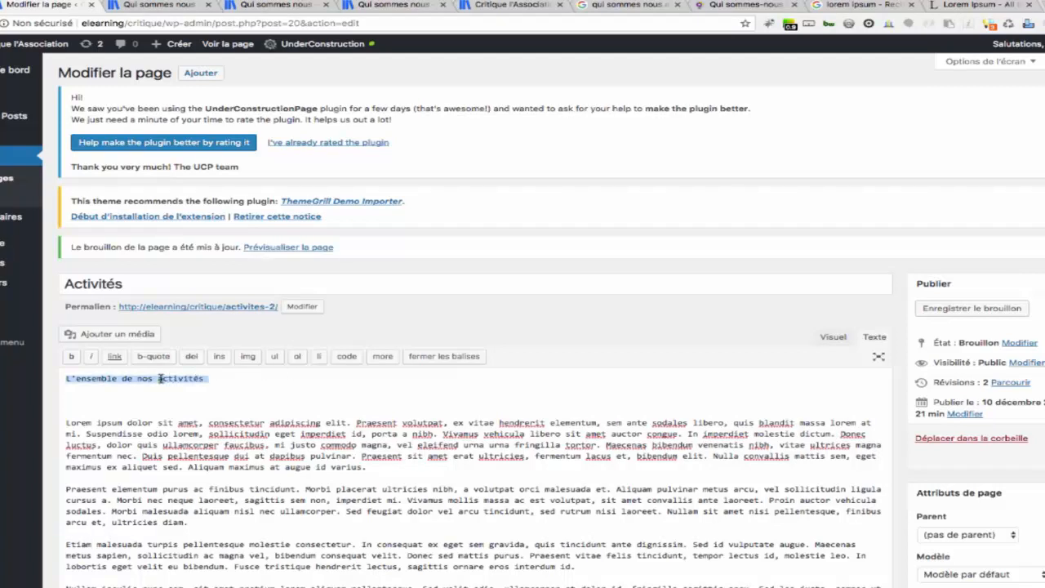
scroll(211, 433, down, 3)
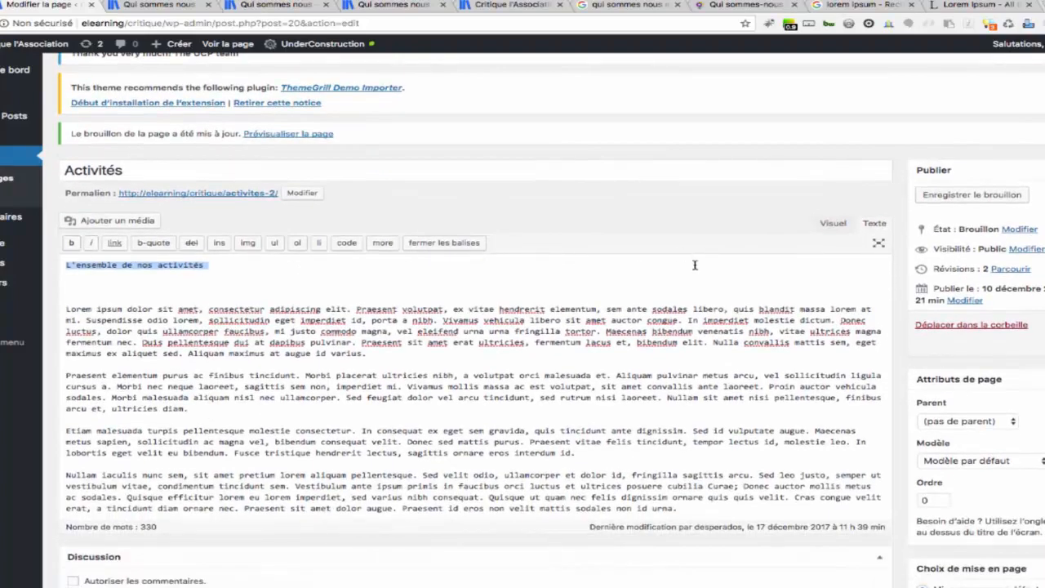
click(836, 227)
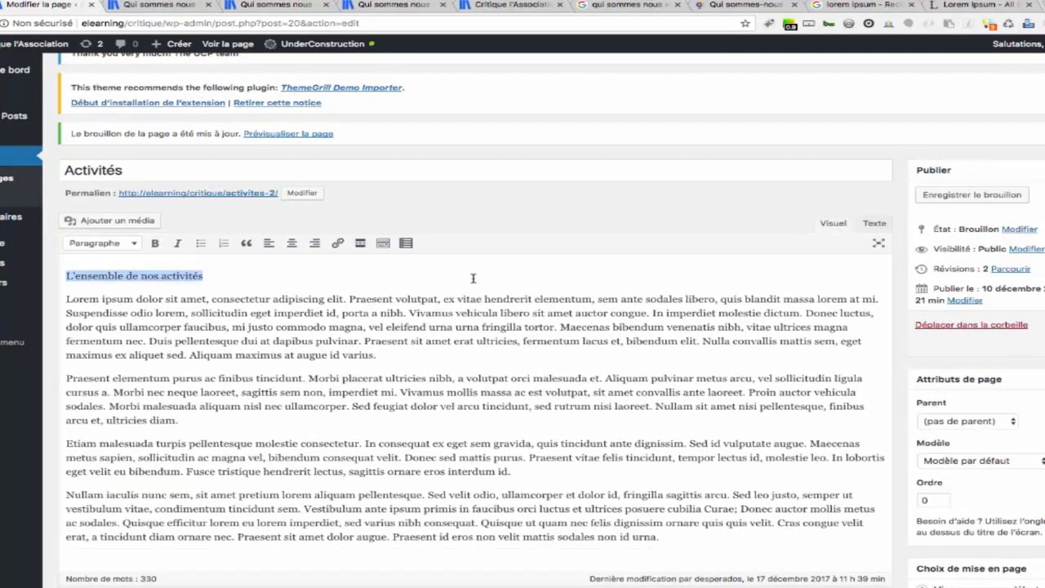
click(127, 245)
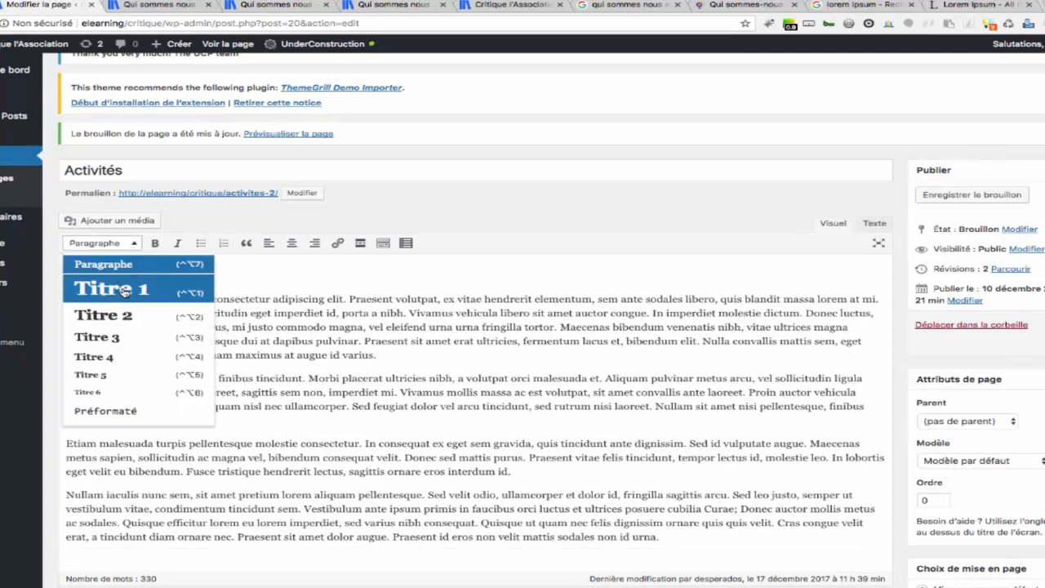
click(122, 287)
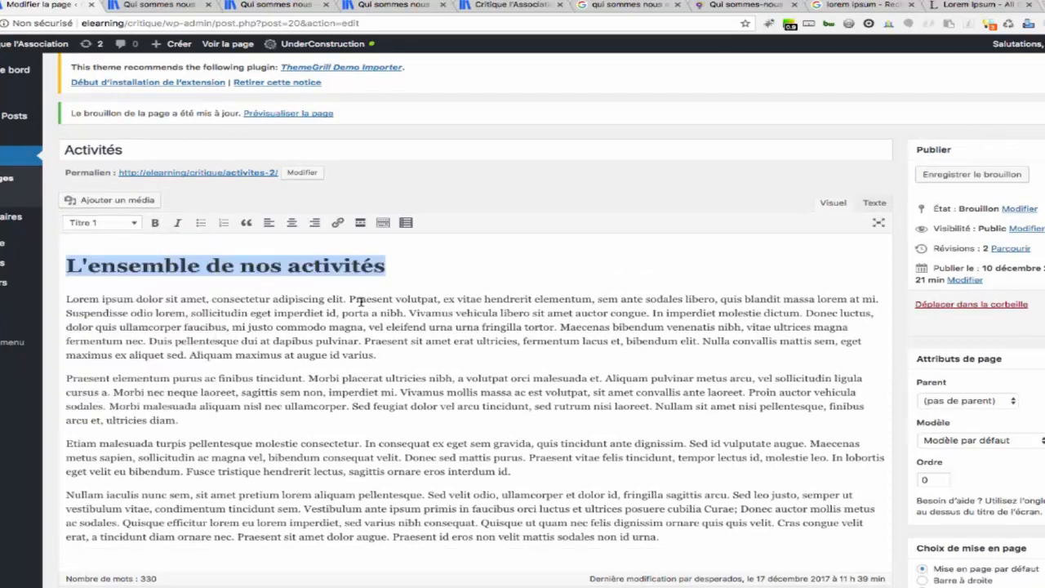
- Add the heading "Concours littéraire" in Titre 2 above the first Lorem ipsum paragraph, with a blank line before it
click(66, 297)
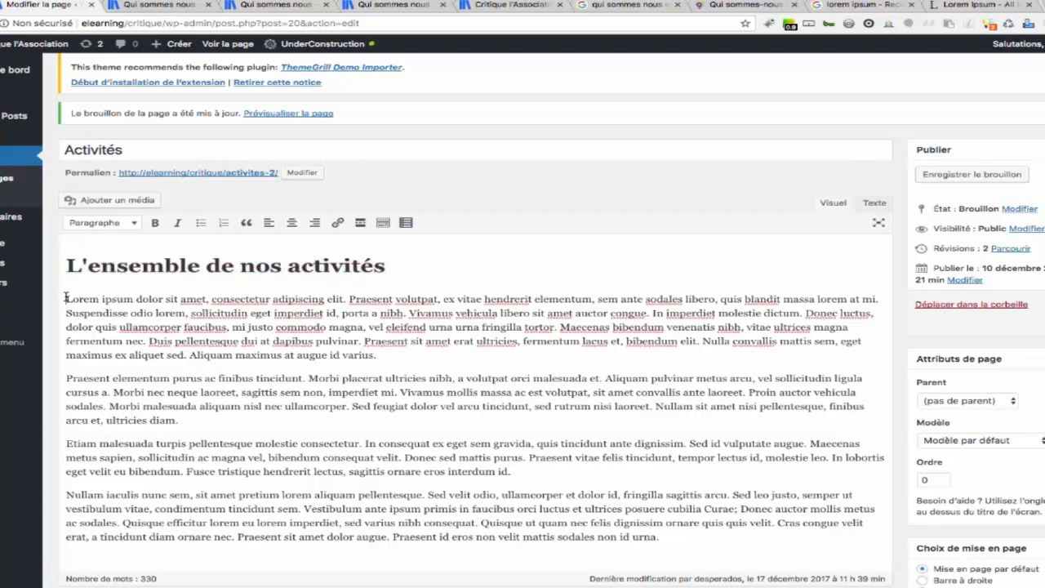
key(Return)
key(Return)
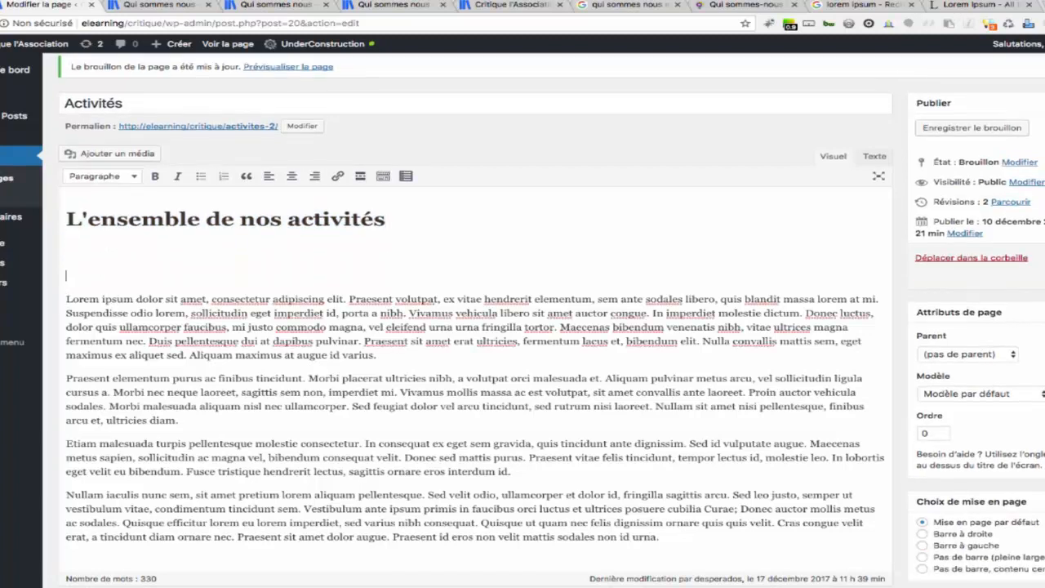
text(Concours littéraire)
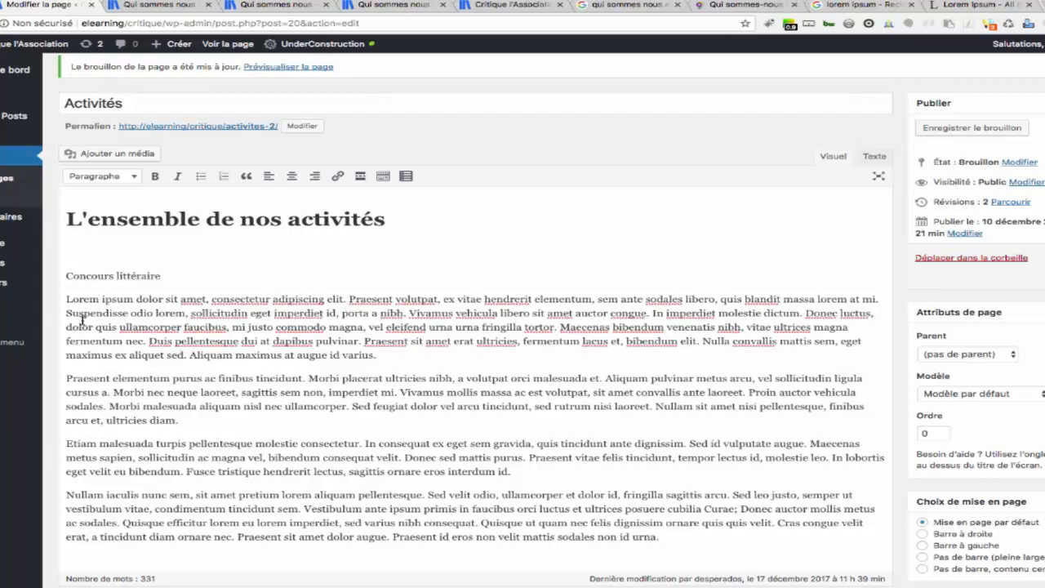
triple_click(127, 276)
click(118, 176)
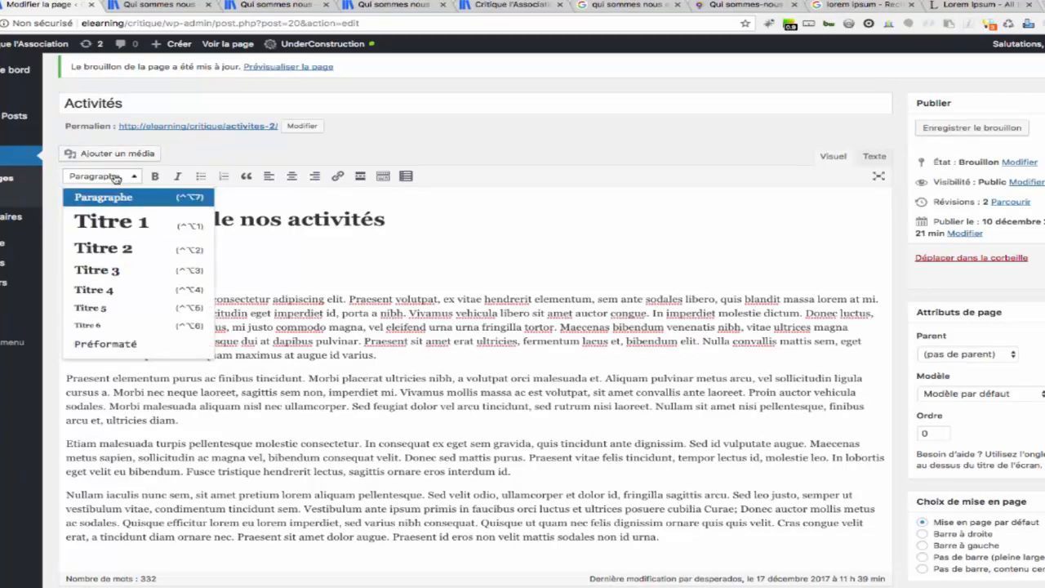
click(120, 246)
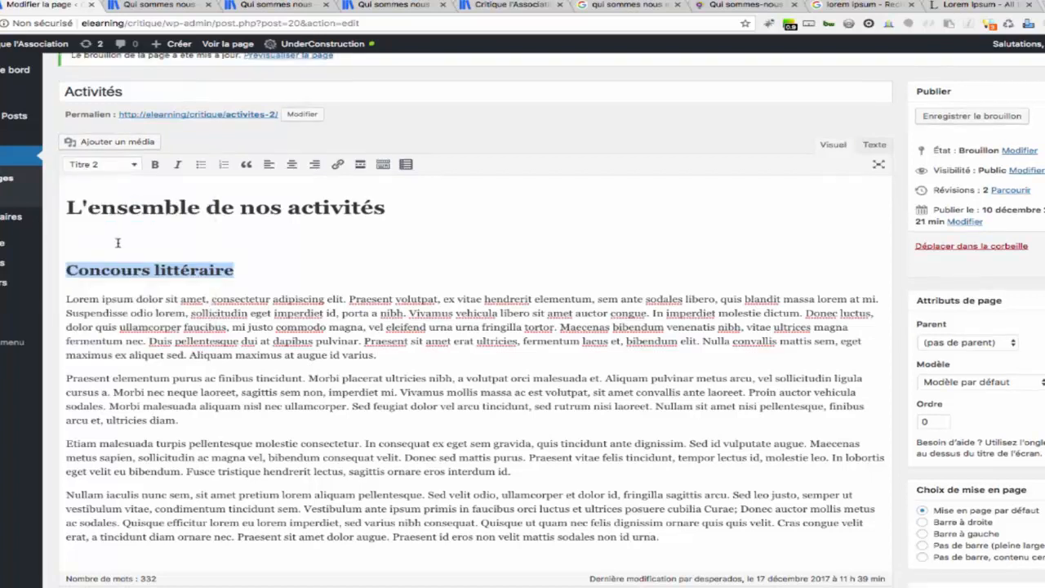
click(205, 297)
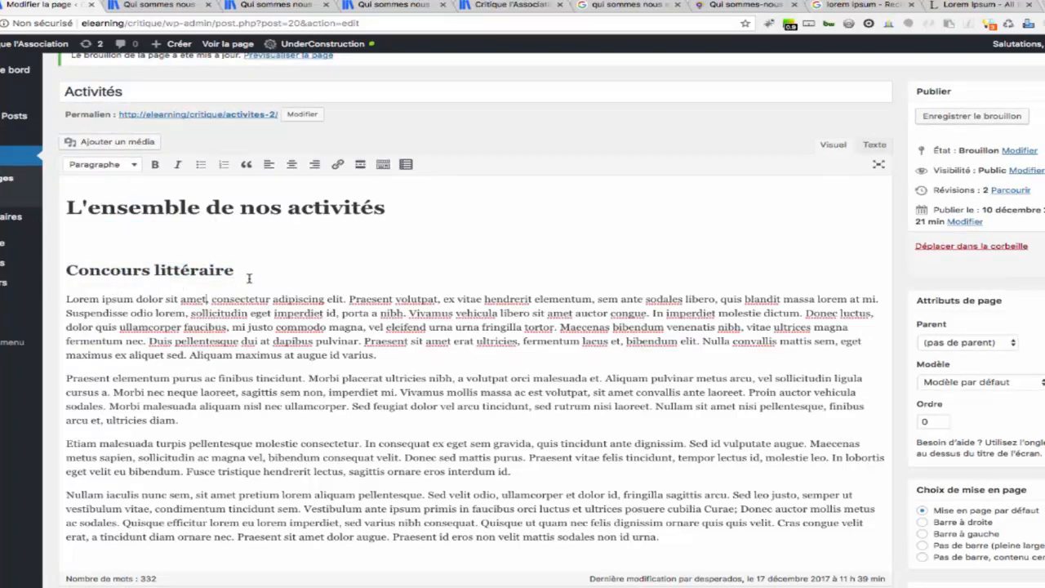
click(805, 1)
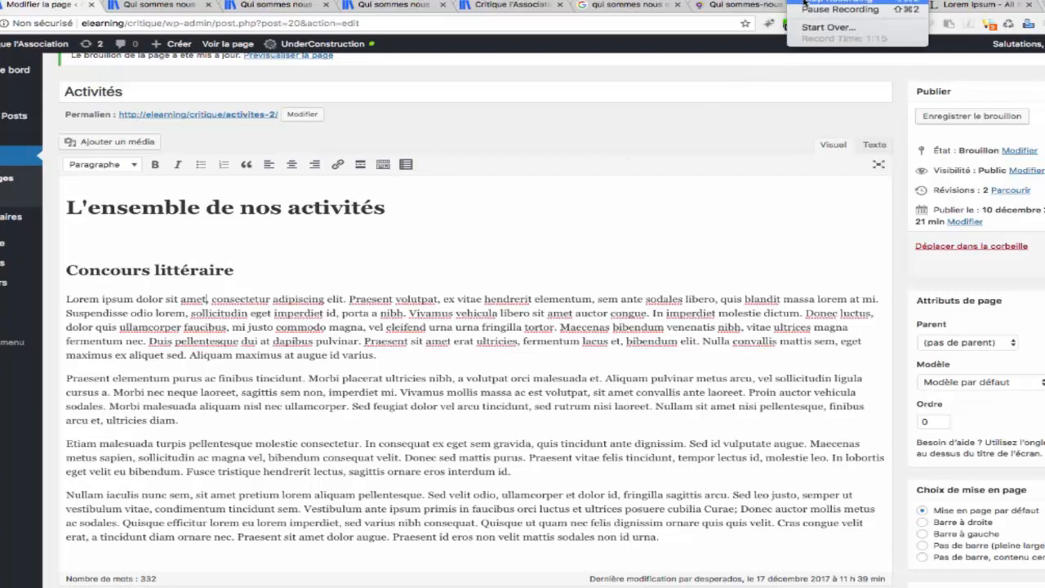
click(806, 10)
mouse_move(16, 244)
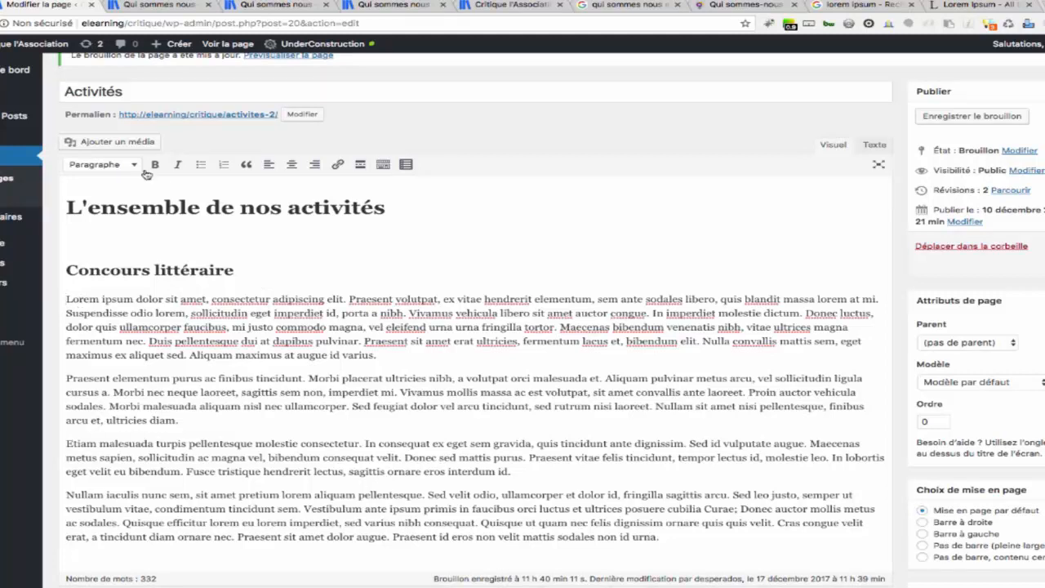
- Insert the eyeglasses image from the media library under the "Concours littéraire" heading and align it left of the text
click(122, 144)
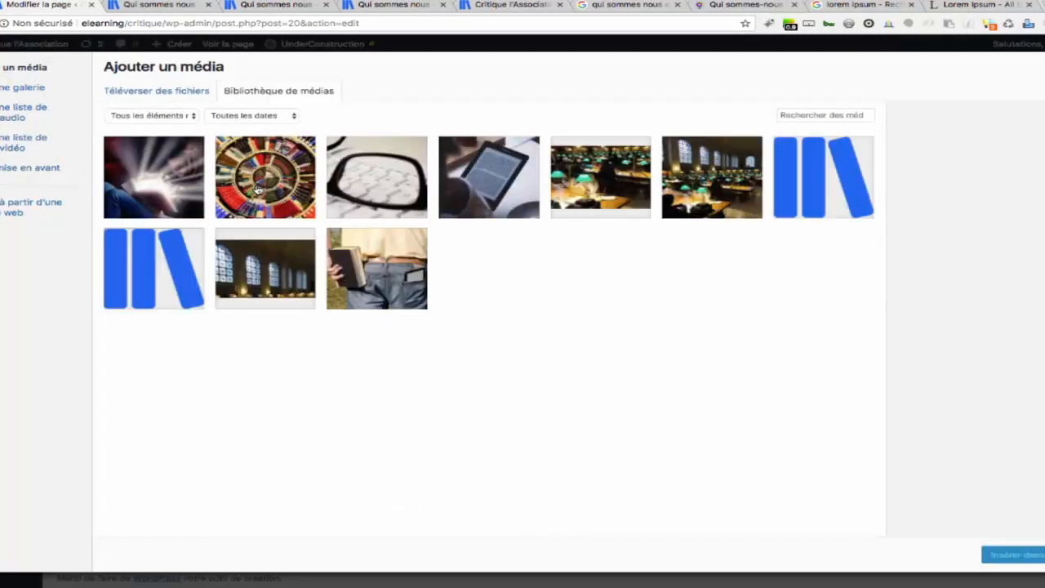
click(385, 182)
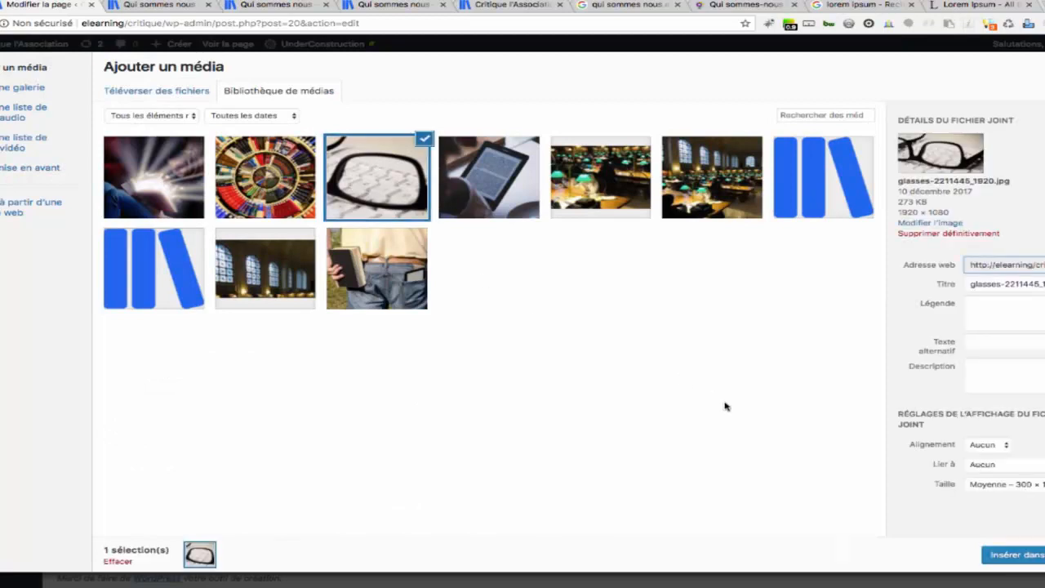
click(1015, 555)
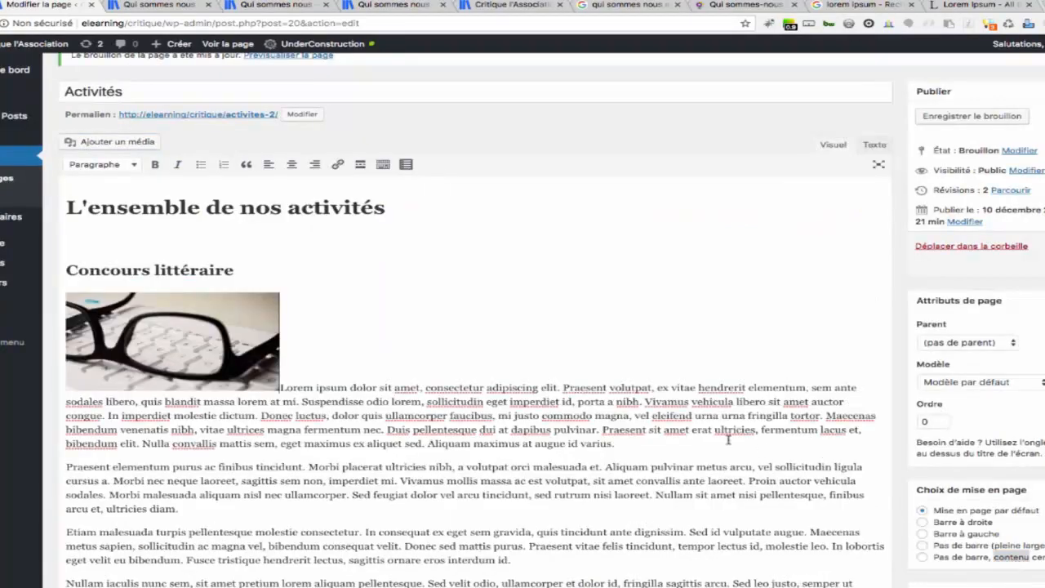
right_click(255, 334)
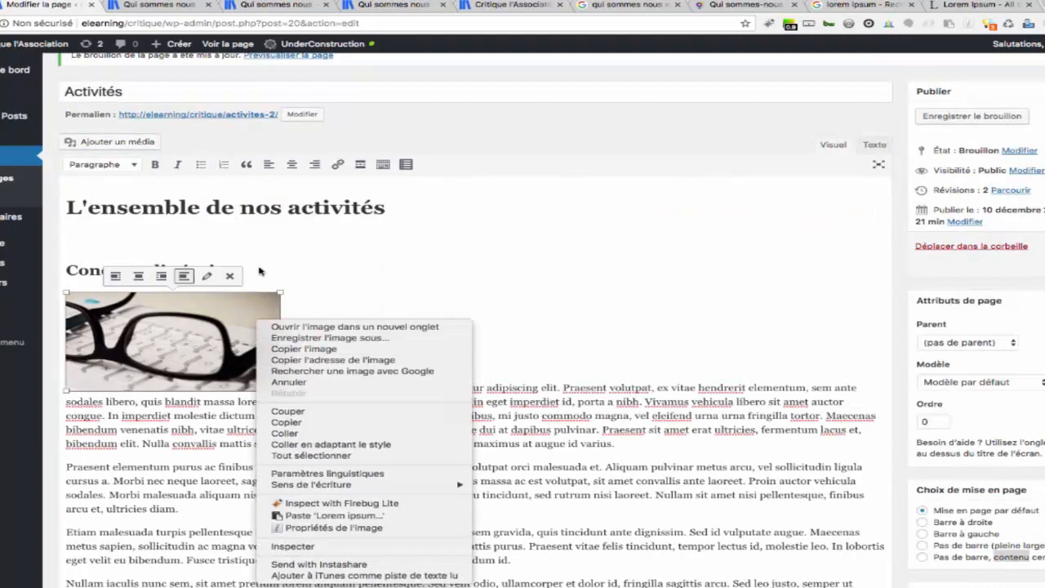
key(Escape)
click(116, 276)
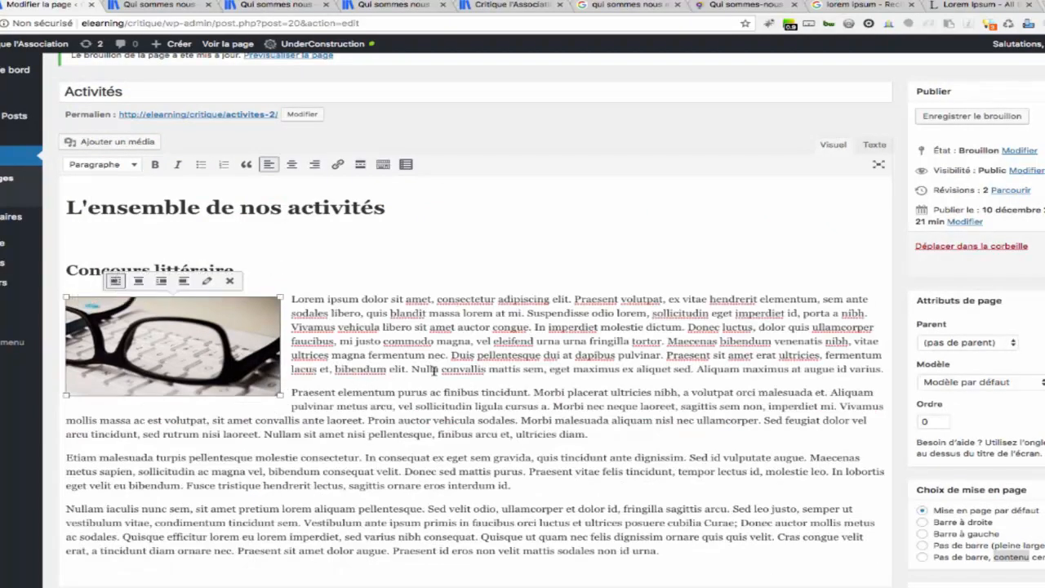
- Add the subheading "Septembre" in Titre 3 below the image, above the paragraph starting "Praesent elementum"
click(304, 384)
key(Return)
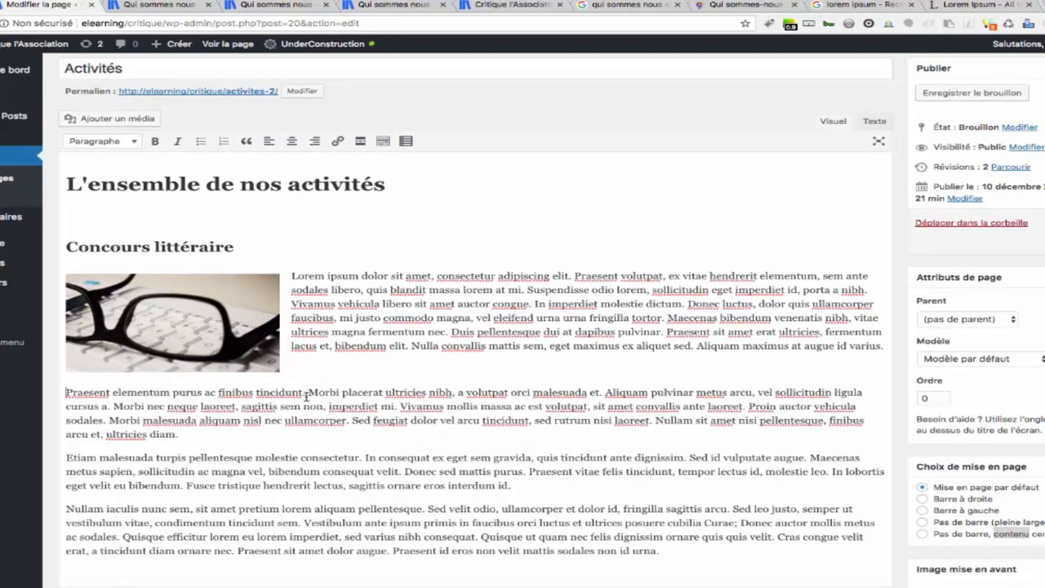
text(Sep)
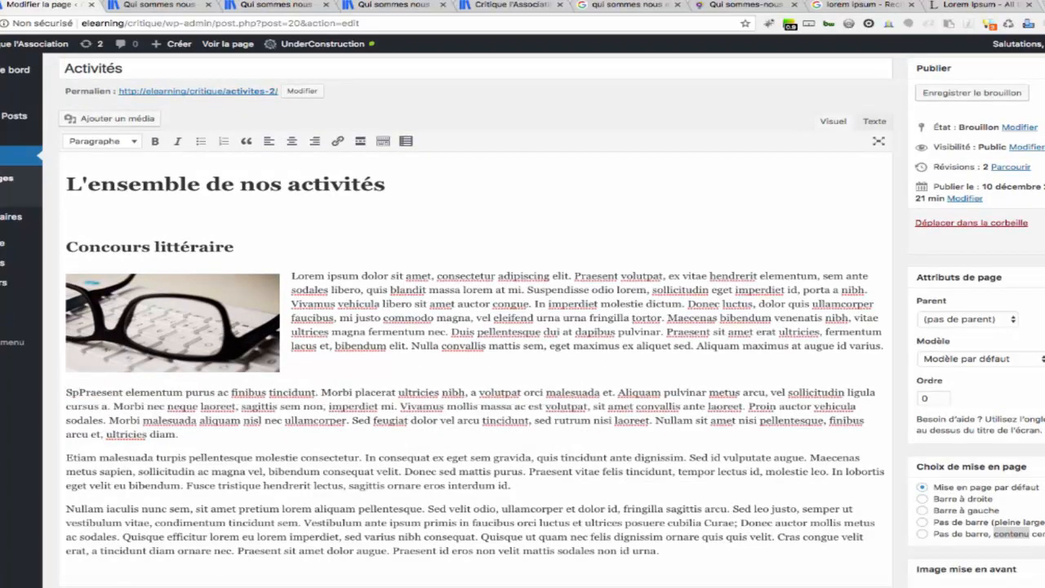
text(tem)
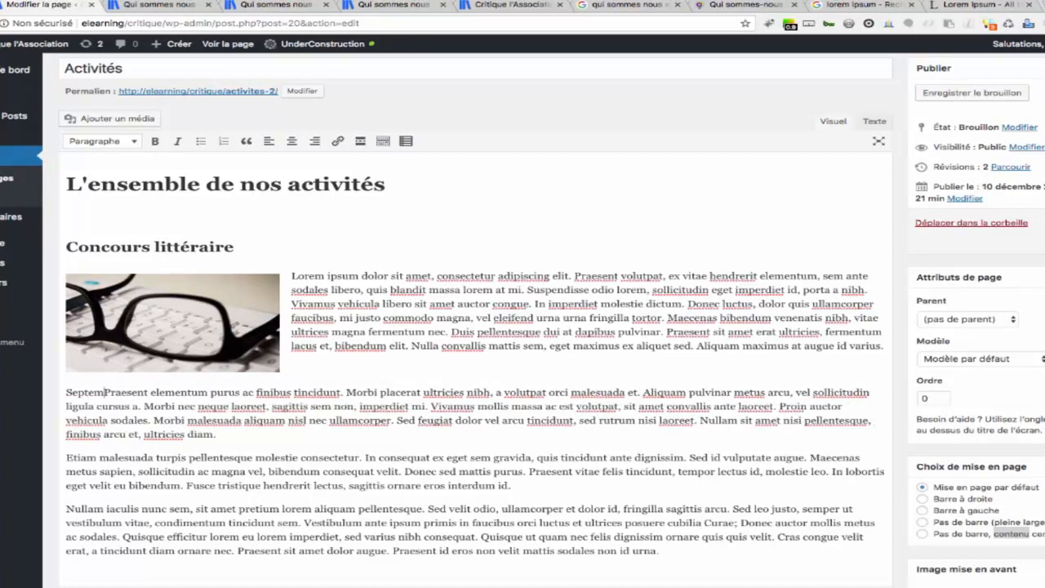
text(bre)
key(Return)
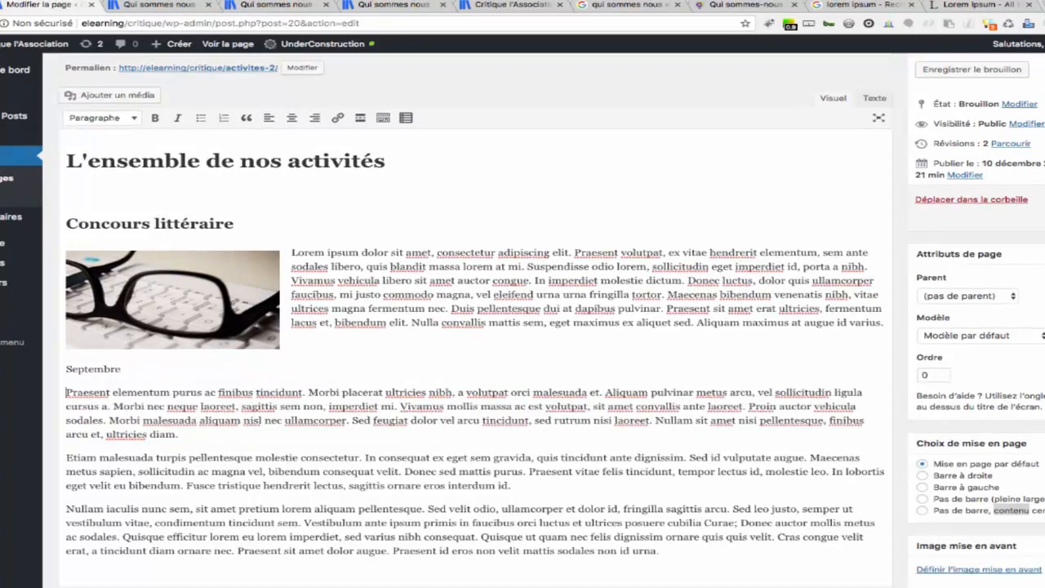
double_click(121, 369)
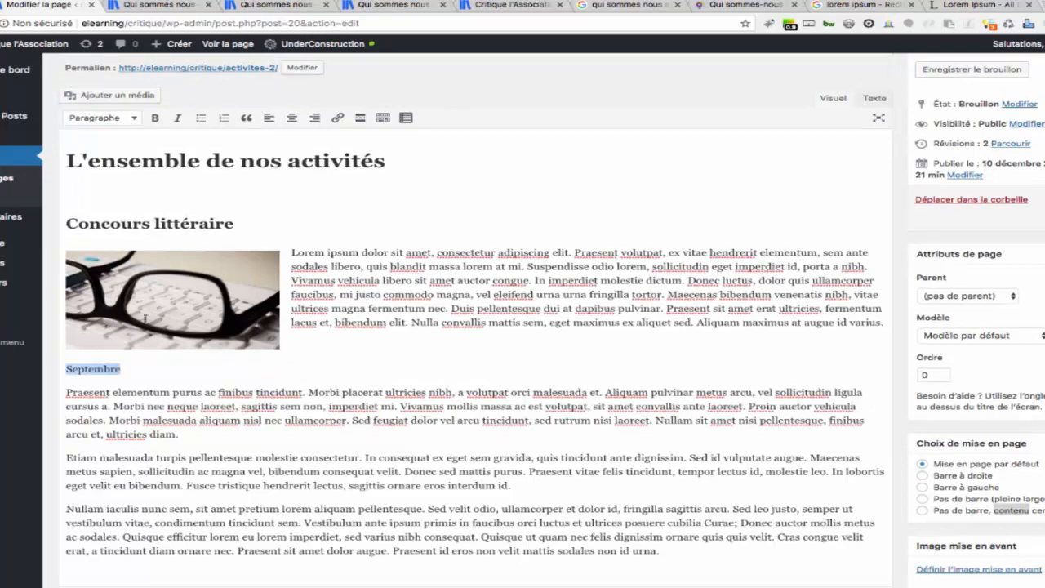
click(131, 121)
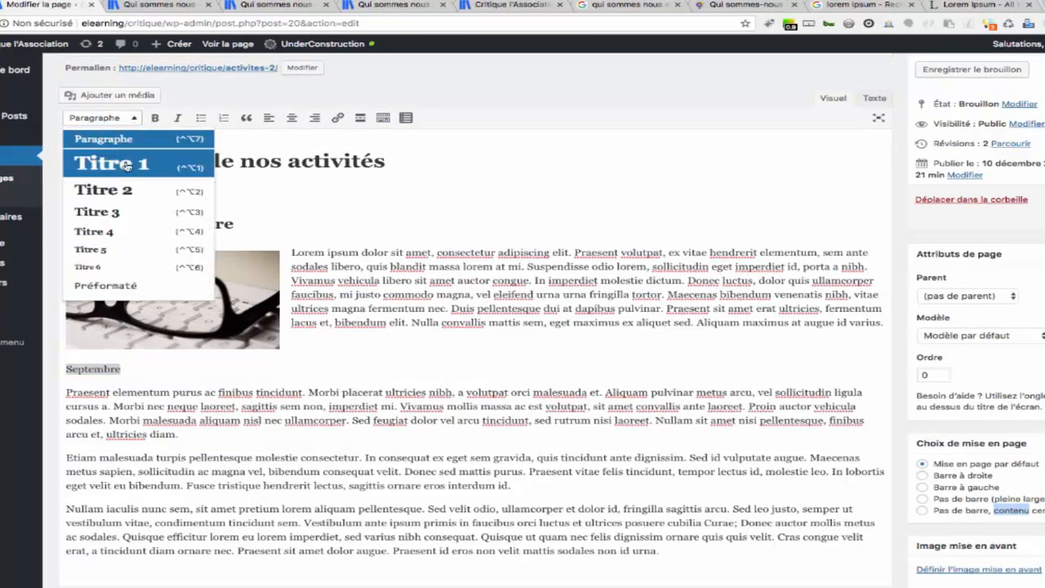
click(130, 211)
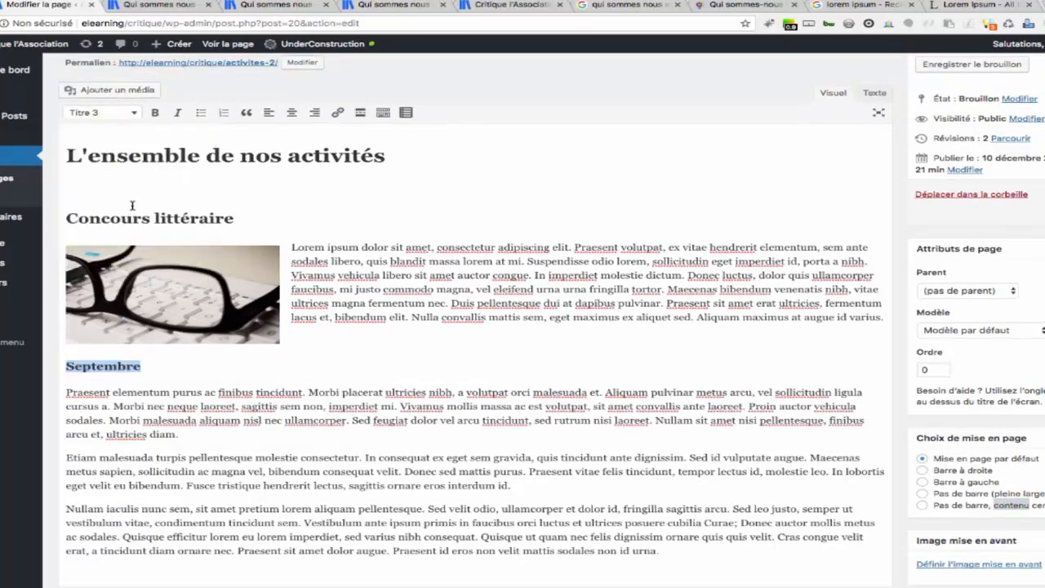
- Split the Septembre paragraph before "Proin auctor vehicula" and insert the subheading "Octobre" in Titre 3 there
click(748, 408)
key(Return)
key(Return)
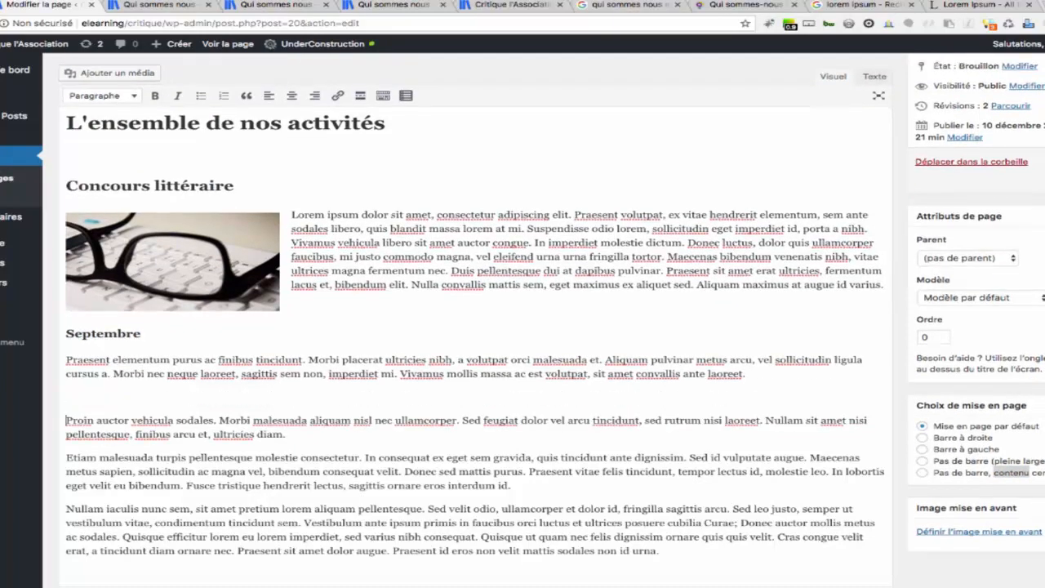
text(Octobre)
double_click(90, 400)
click(123, 96)
click(116, 189)
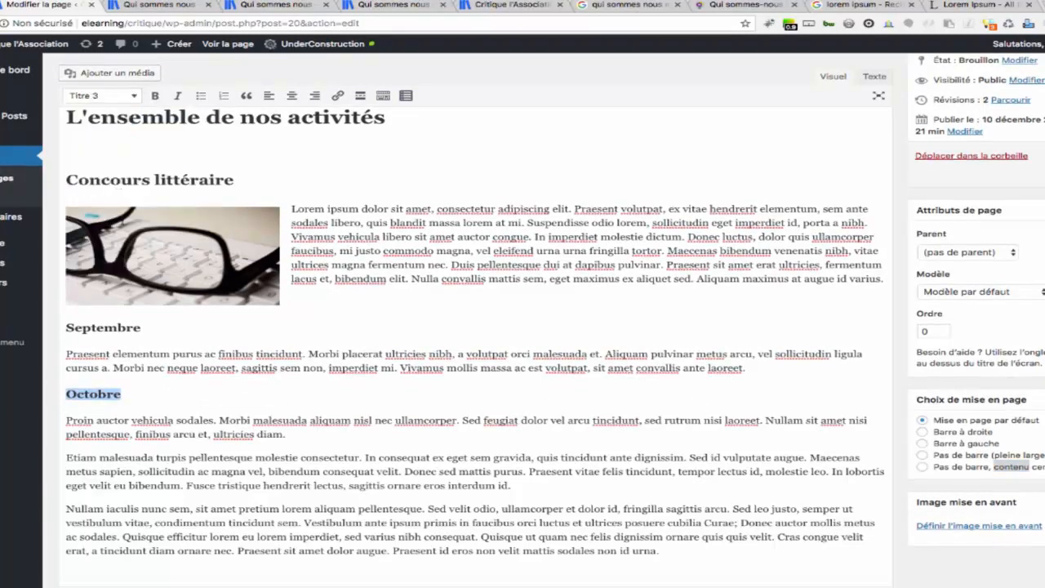
- Insert two blank paragraphs after the text of the Octobre section
click(291, 435)
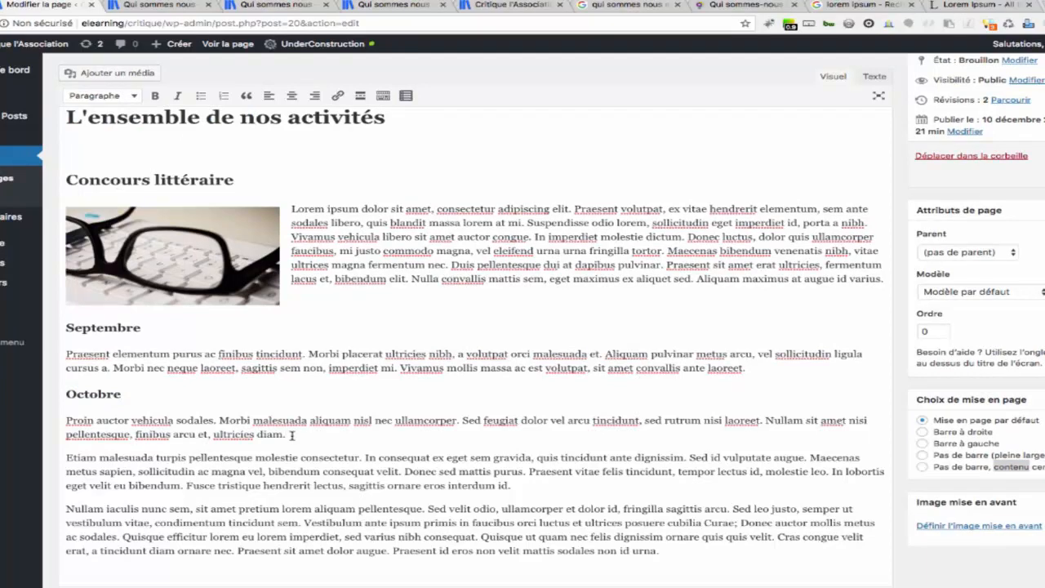
key(Return)
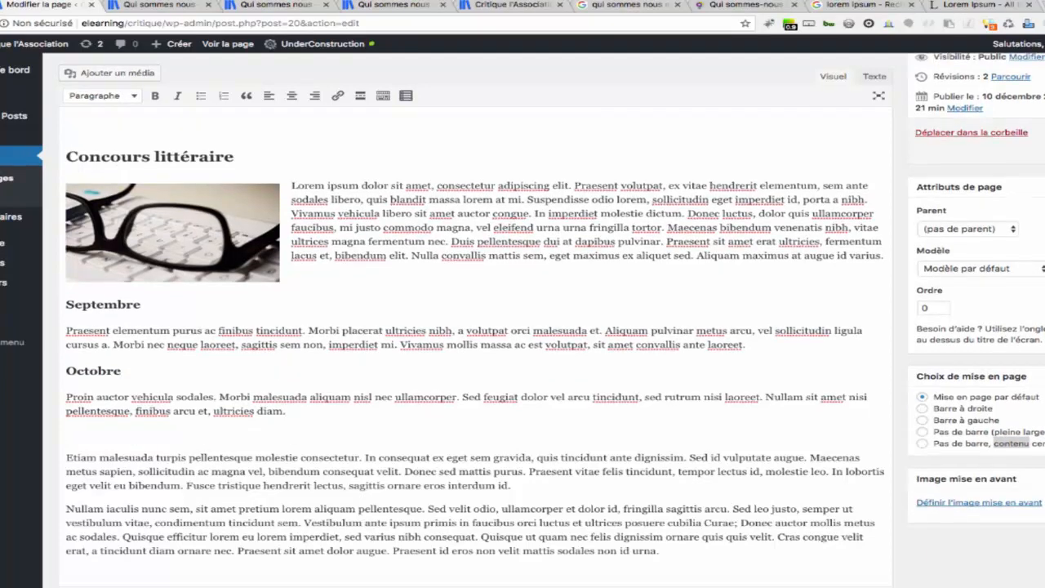
key(Return)
- Paste the Lorem ipsum placeholder text on the blank line below the Octobre section
scroll(230, 211, up, 3)
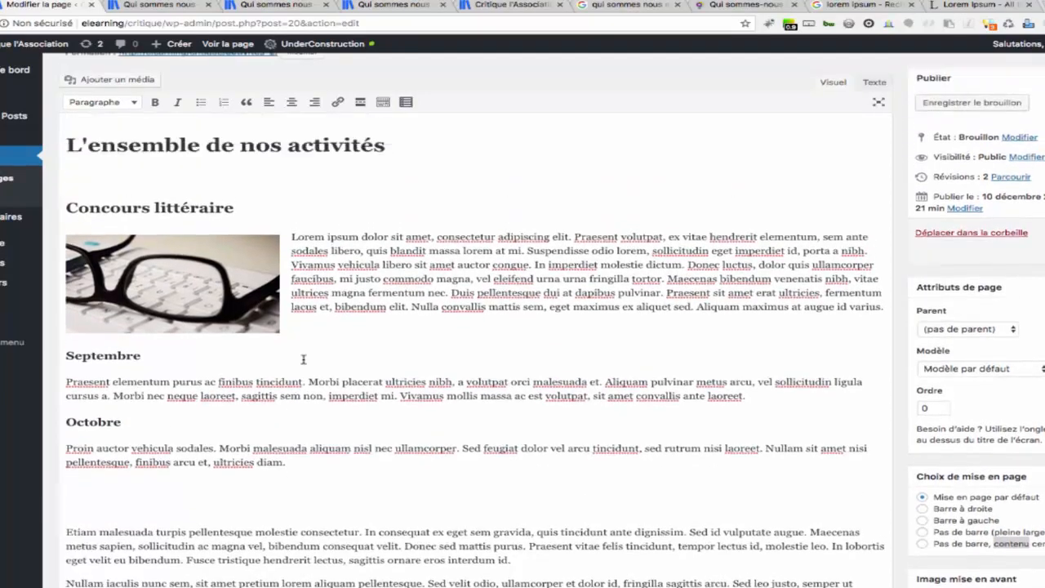
triple_click(181, 271)
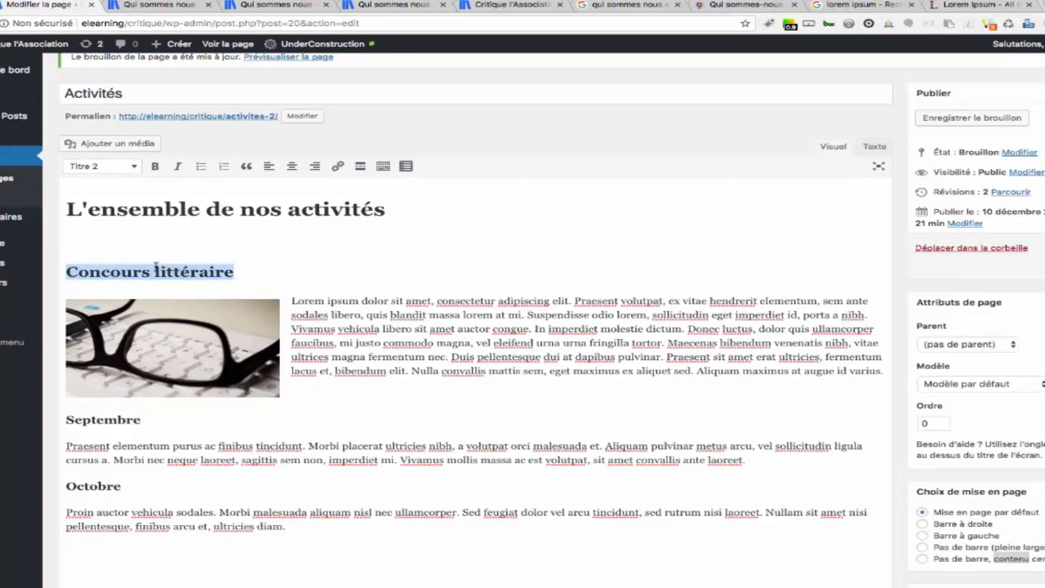
scroll(133, 415, down, 3)
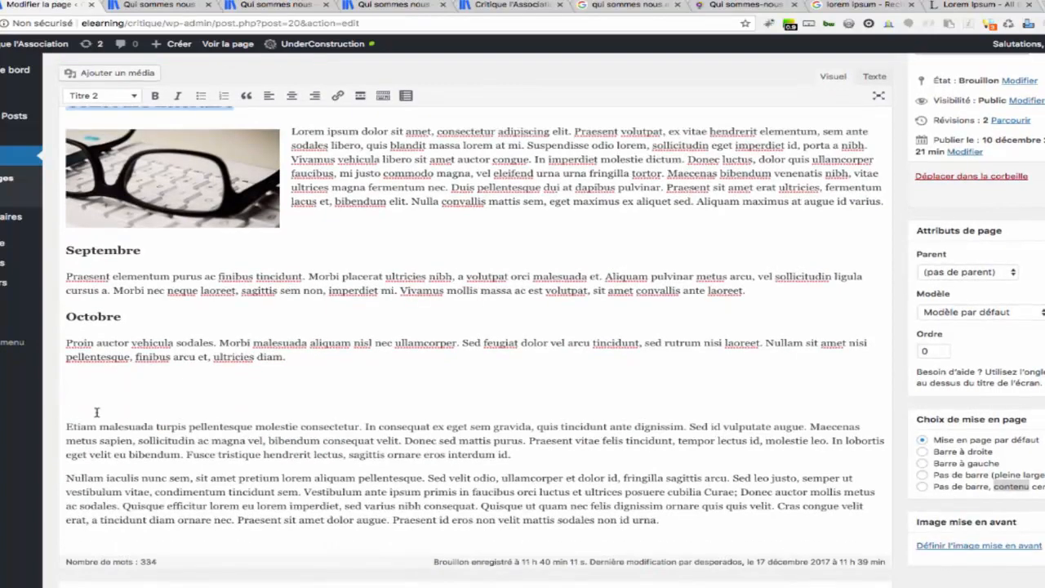
click(85, 393)
text(Lorem ipsum dolor sit amet, consectetur adipiscing elit. Praesent volutpat, ex vitae hendrerit elementum, sem ante sodales libero, quis blandit massa lorem at mi. Suspendisse odio lorem, sollicitudin eget imperdiet id, porta a nibh. Vivamus vehicula libero sit amet auctor congue. In imperdiet molestie dictum. Donec luctus, dolor quis ullamcorper faucibus, mi justo commodo magna, vel eleifend urna urna fringilla tortor. Maecenas bibendum venenatis nibh, vitae ultrices magna fermentum nec. Duis pellentesque dui at dapibus pulvinar. Praesent sit amet erat ultricies, fermentum lacus et, bibendum elit. Nulla convallis mattis sem, eget maximus ex aliquet sed. Aliquam maximus at augue id varius. Praesent elementum purus ac finibus tincidunt. Morbi placerat ultricies nibh, a volutpat orci malesuada et. Aliquam pulvinar metus arcu, vel sollicitudin ligula cursus a. Morbi nec neque laoreet, sagittis sem non, imperdiet mi. Vivamus mollis massa ac est volutpat, sit amet convallis ante laoreet. Proin auctor vehicula sodales. Morbi malesuada aliquam nisl nec ullamcorper. Sed feugiat dolor vel arcu tincidunt, sed rutrum nisi laoreet. Nullam sit amet nisi pellentesque, finibus arcu et, ultricies diam.)
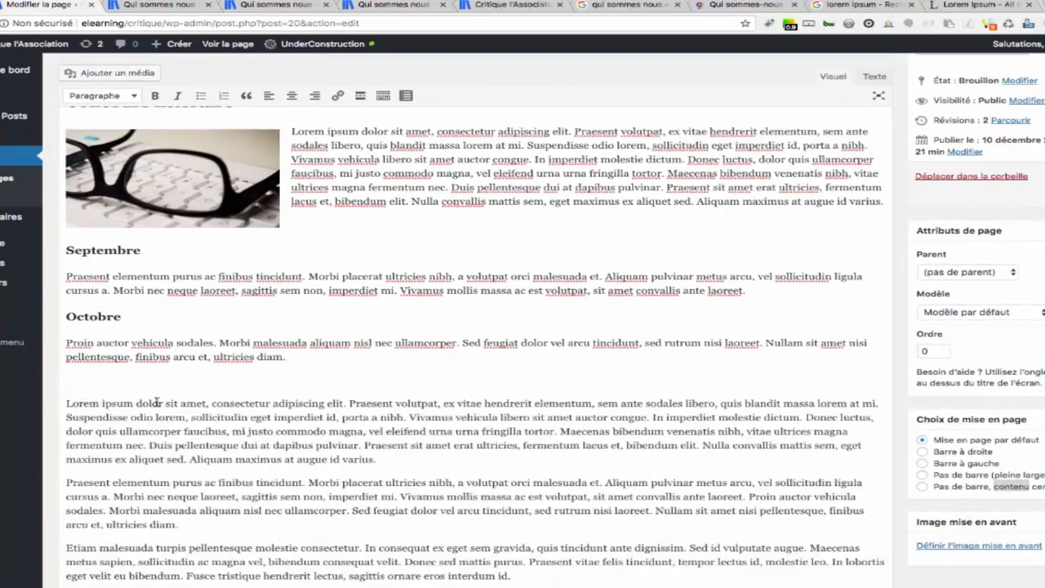
- Replace the first two placeholder paragraphs below the Octobre section with the heading "Critiques de livres" in Titre 2
key(super+z)
text(Crit)
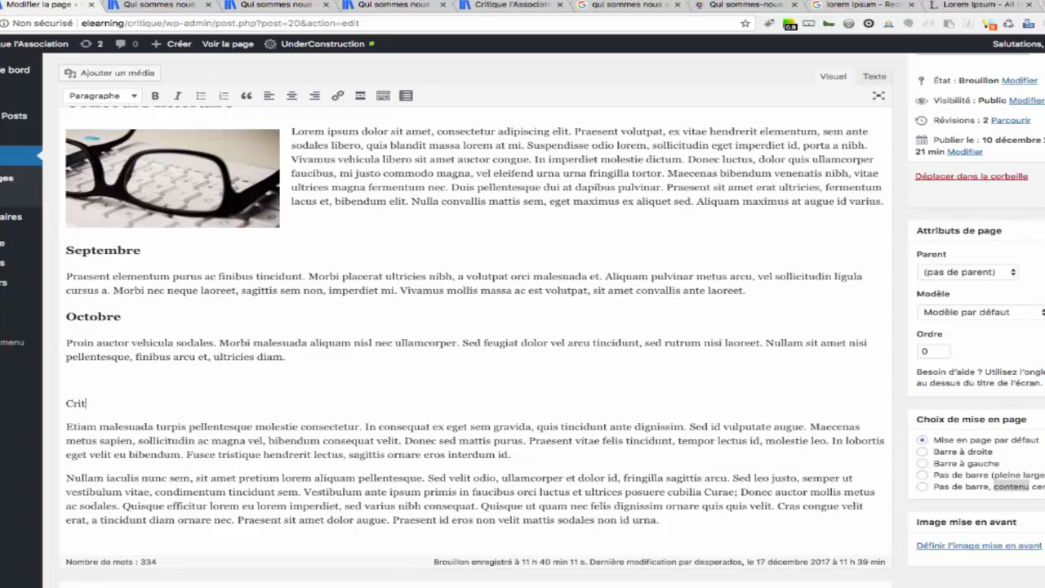
text(iques de livres)
triple_click(136, 403)
scroll(163, 296, up, 5)
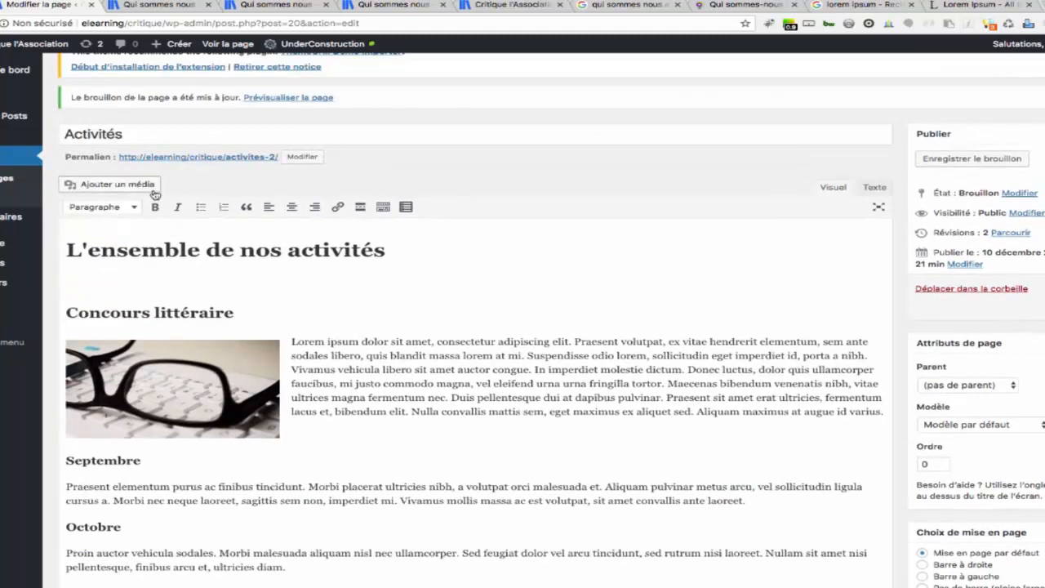
click(124, 206)
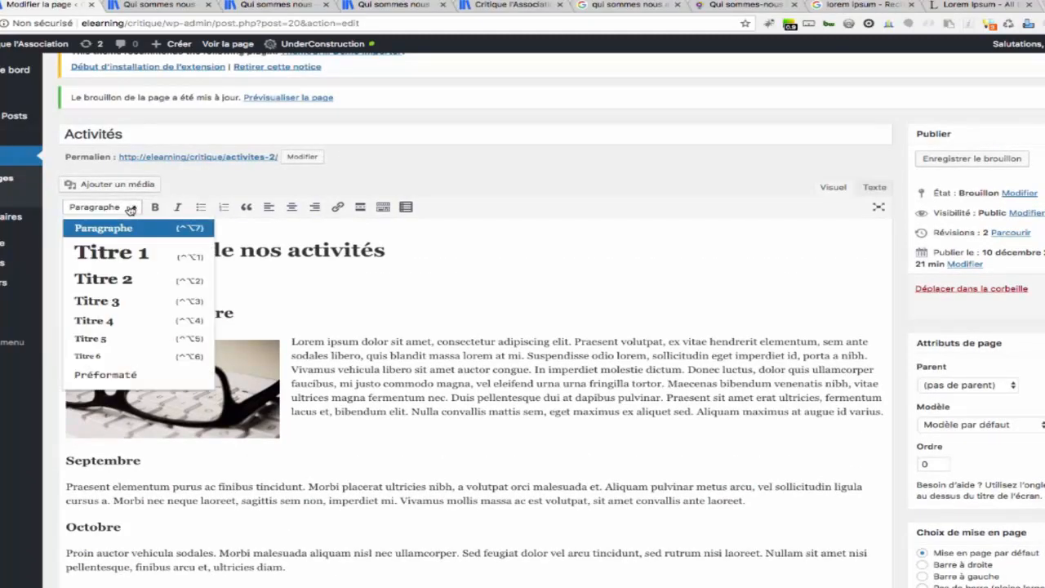
click(133, 279)
scroll(264, 344, down, 4)
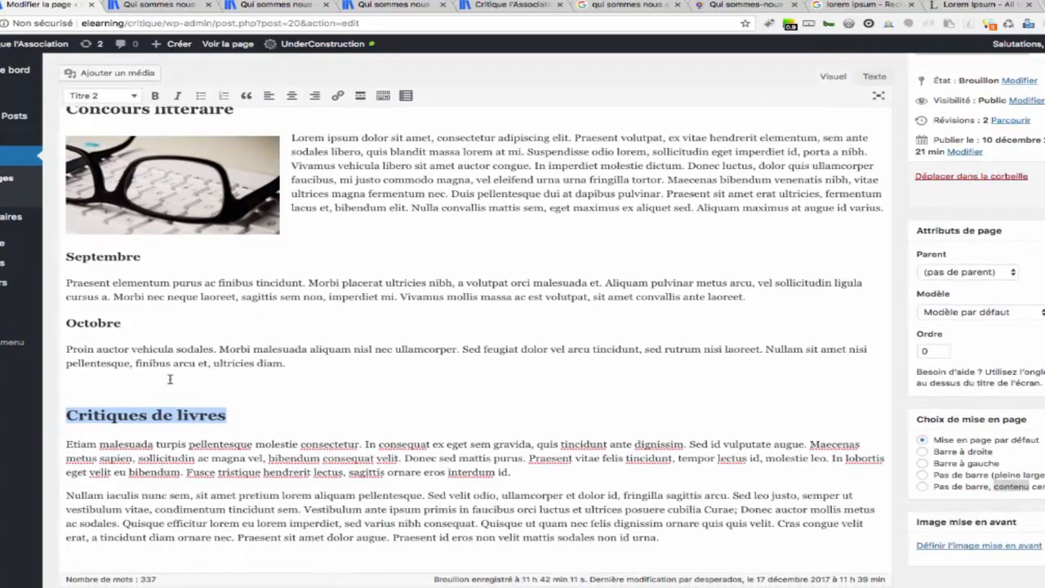
- Remove the blank paragraph above the "Critiques de livres" heading and save the page draft
click(142, 382)
key(BackSpace)
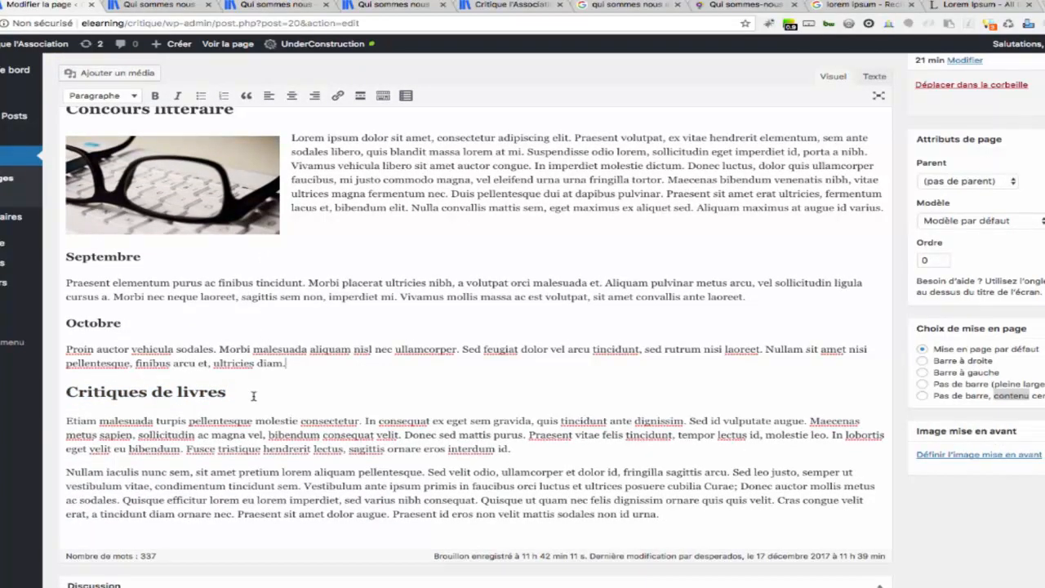
scroll(1013, 164, up, 1)
scroll(1012, 164, up, 5)
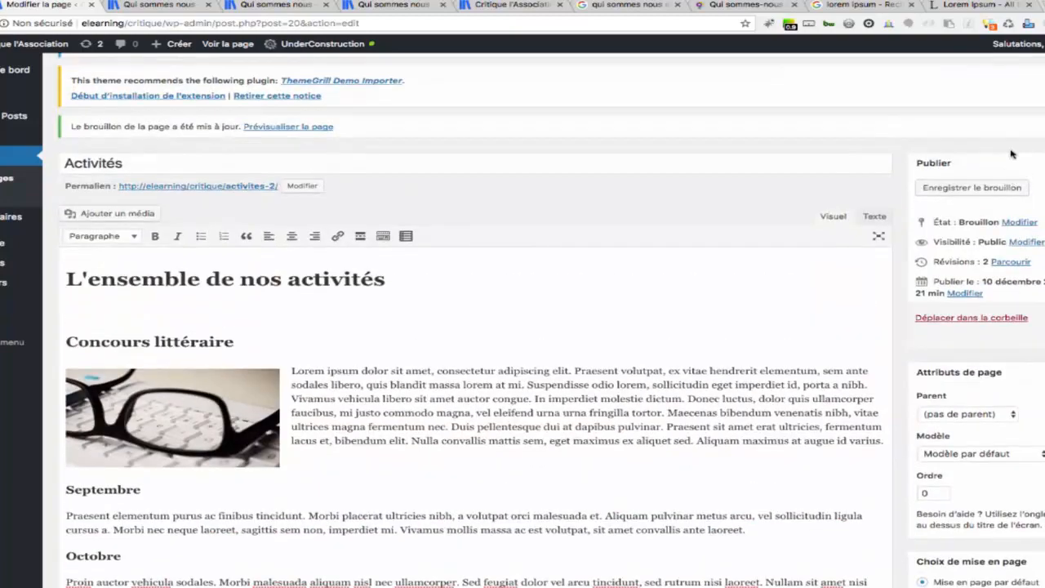
click(989, 186)
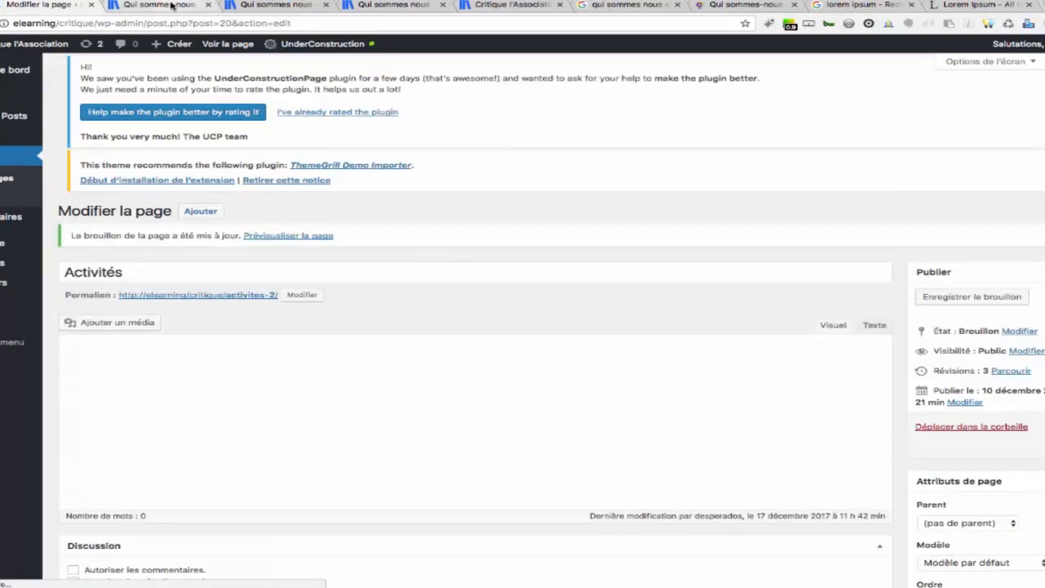
- Open the Activités page on the website and examine its headings, image and text sections
click(160, 5)
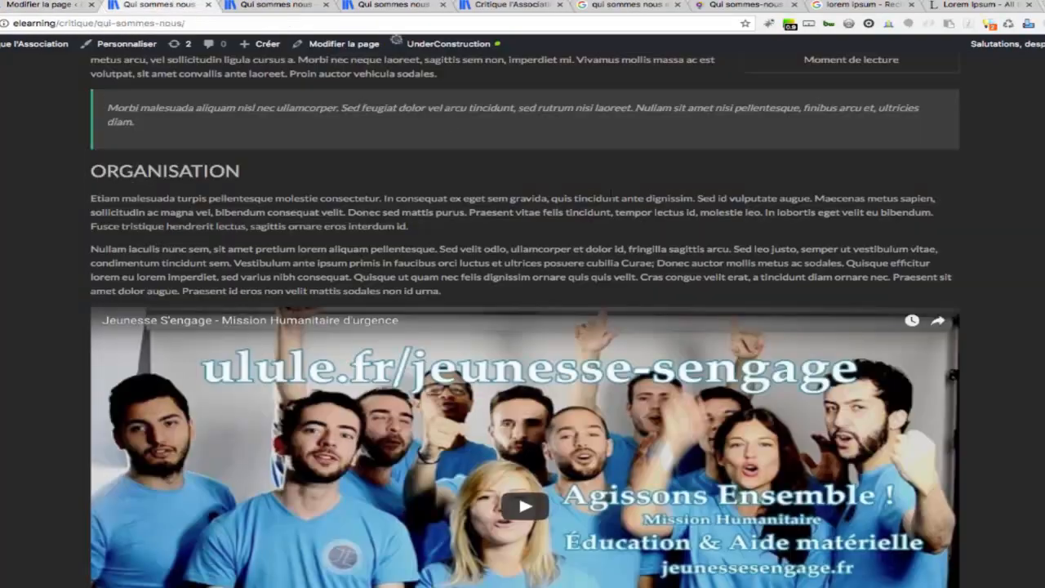
scroll(611, 194, up, 10)
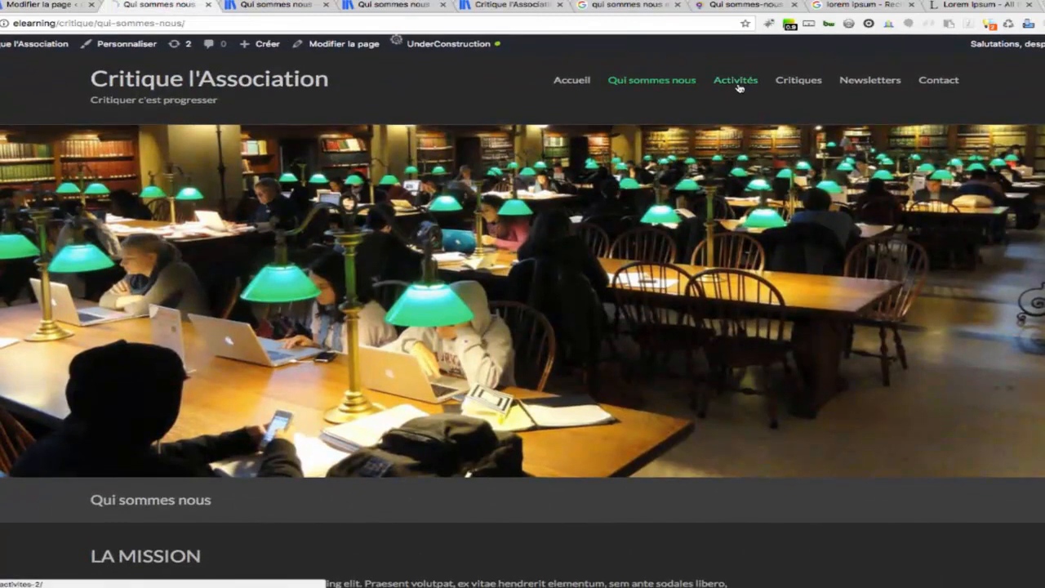
click(736, 84)
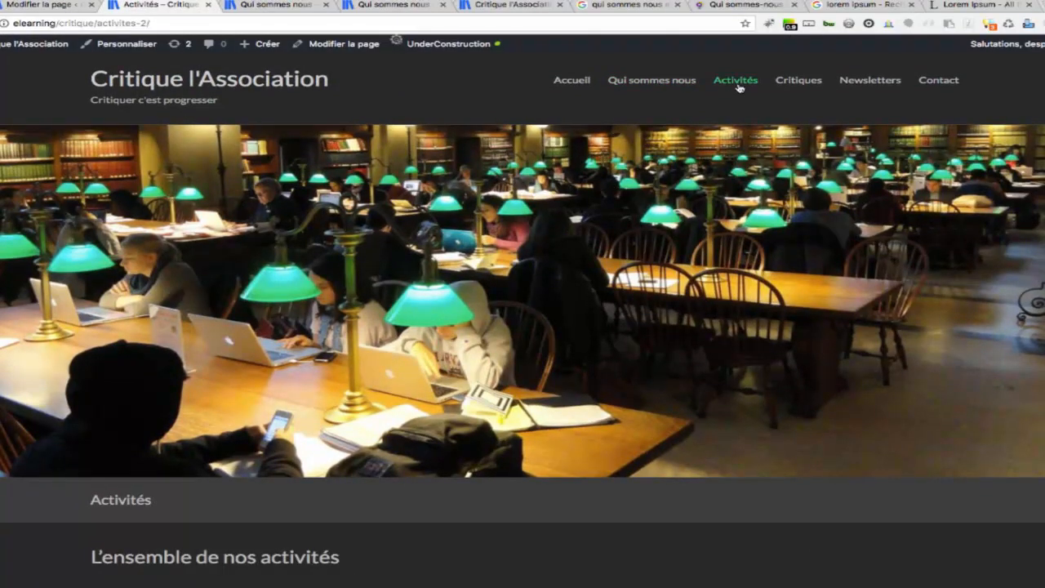
scroll(702, 226, down, 5)
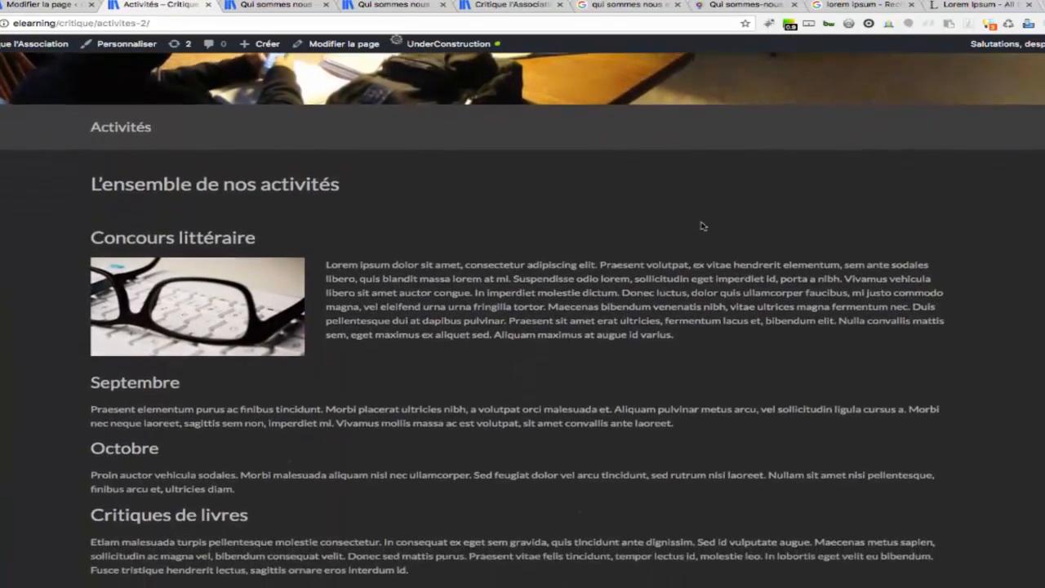
scroll(702, 226, down, 3)
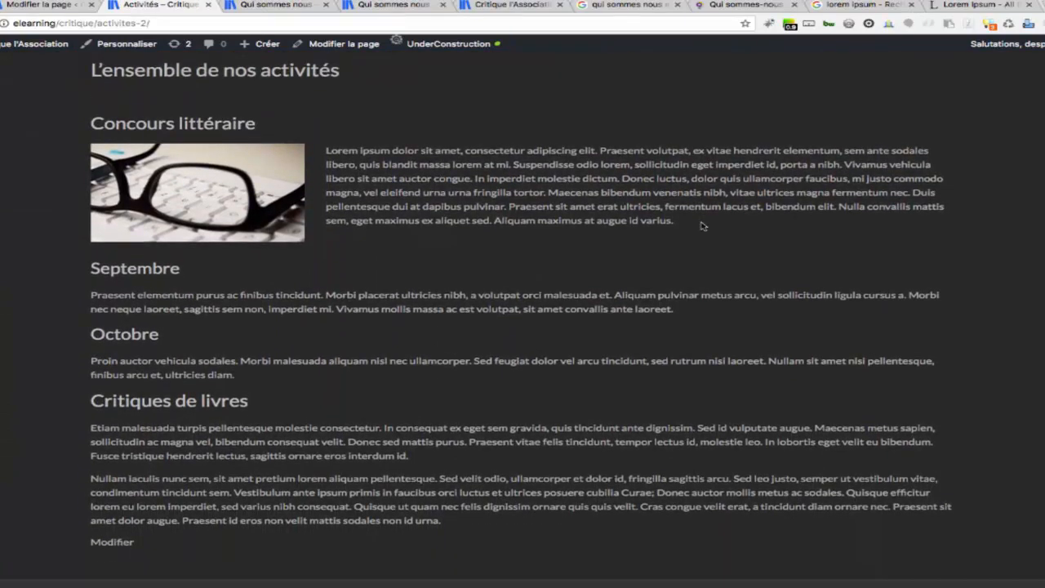
- Return to the page editor, cut the first "Critiques de livres" paragraph from "Donec sed mattis purus" onwards and start a new paragraph there
click(51, 7)
scroll(249, 389, down, 5)
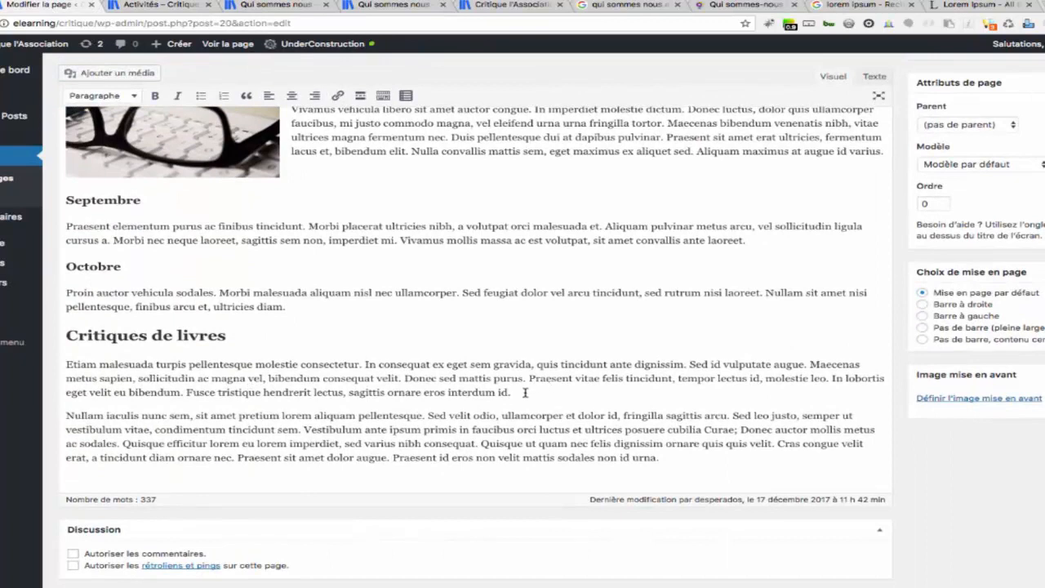
drag(405, 378, 516, 402)
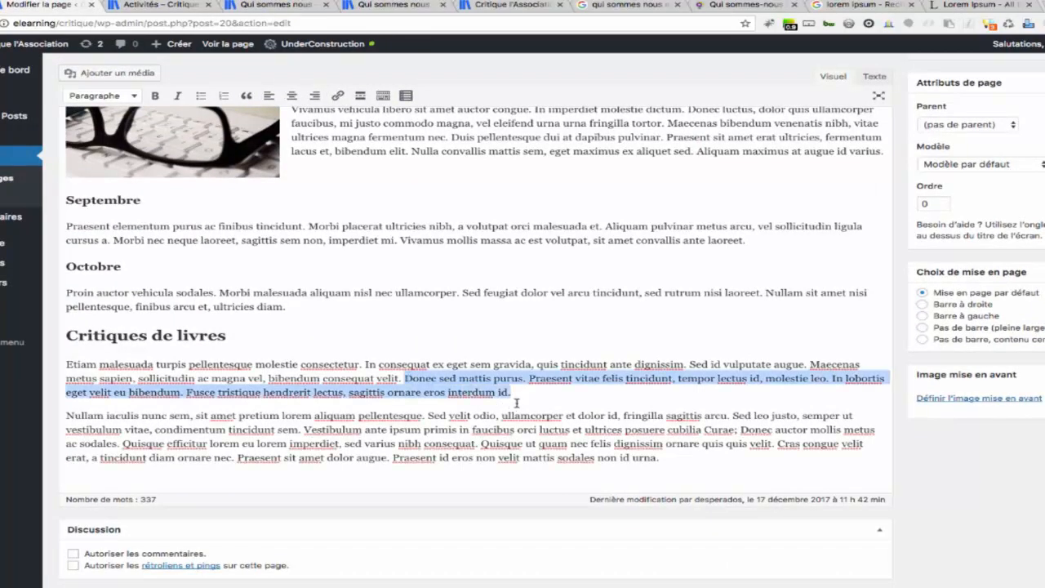
key(ctrl+x)
key(Return)
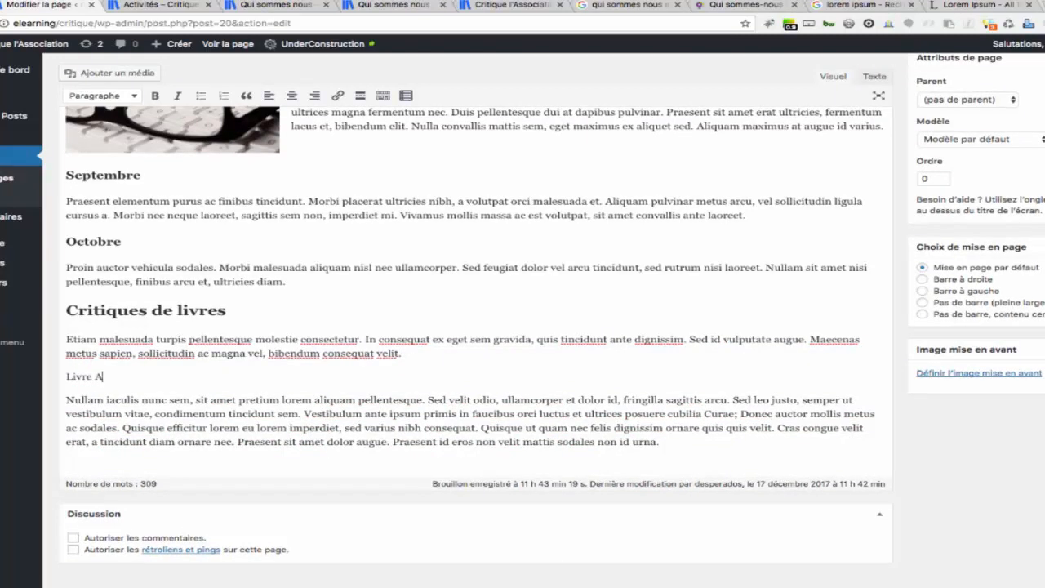
- Enter Livre A, Livre B and Livre C on separate lines and format them as a bulleted list
text(Livre A)
key(Return)
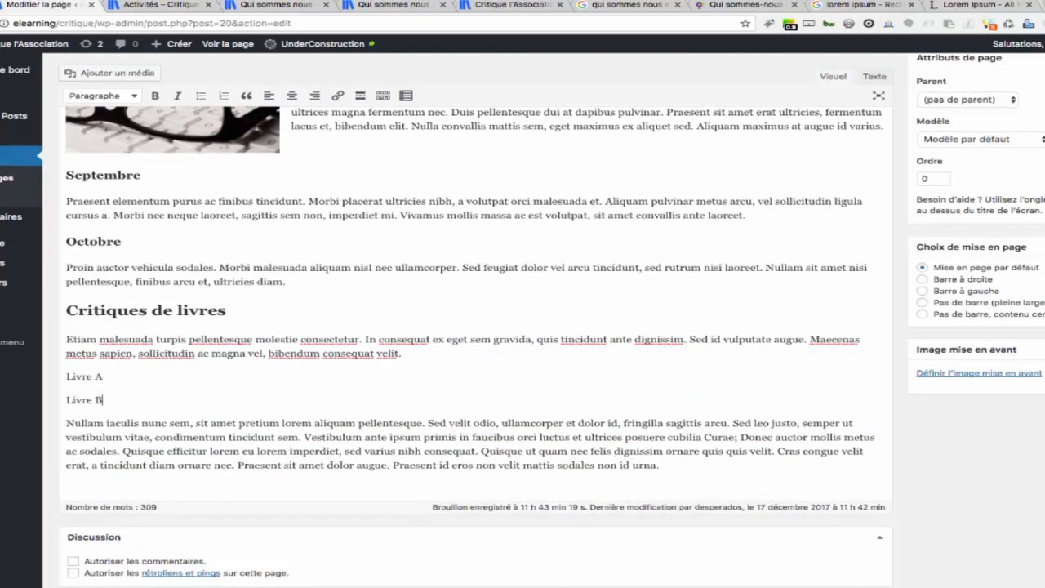
text(Livre B)
key(Return)
text(Livre)
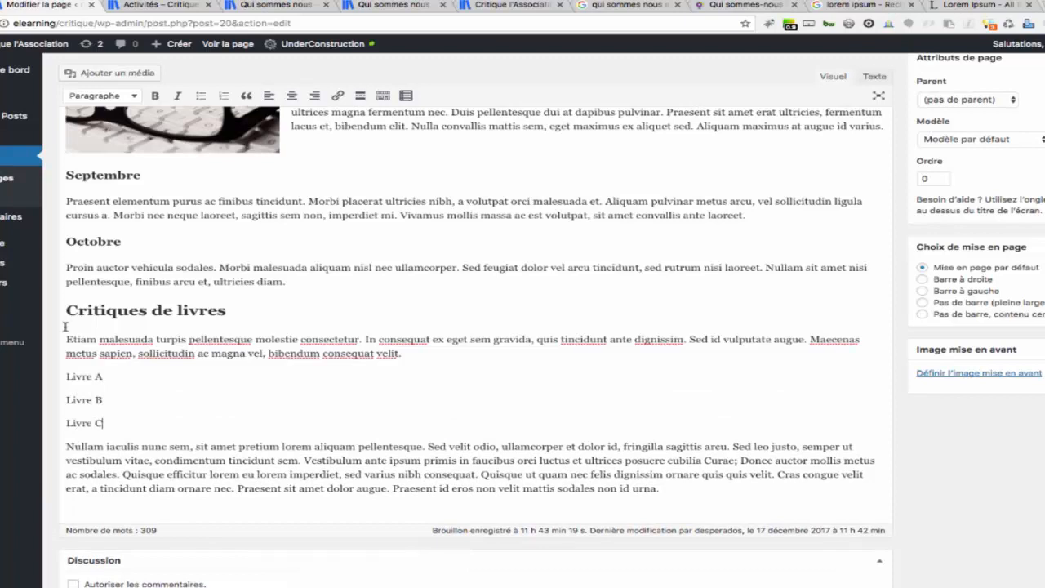
drag(105, 423, 47, 367)
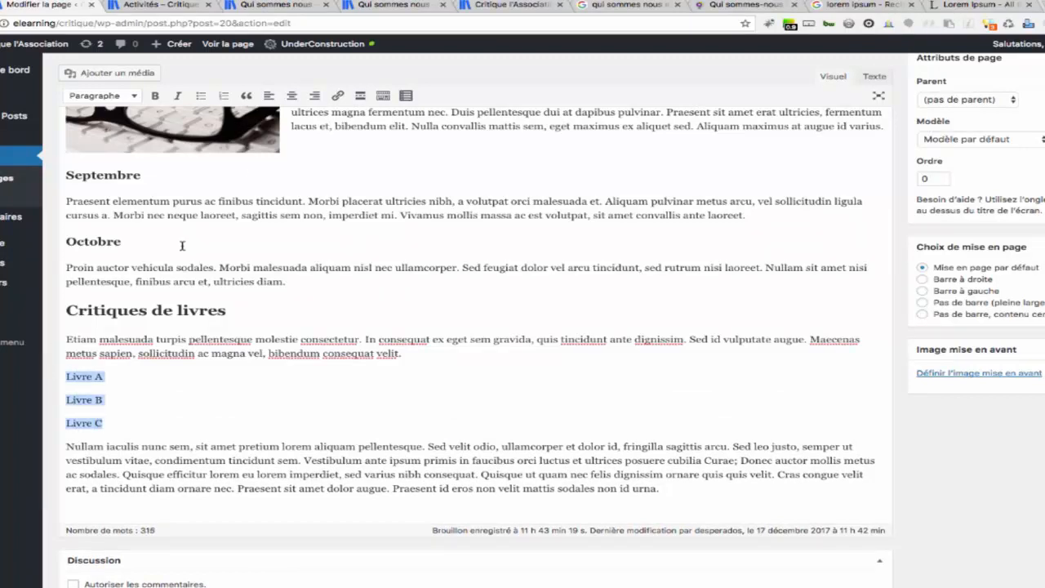
click(200, 97)
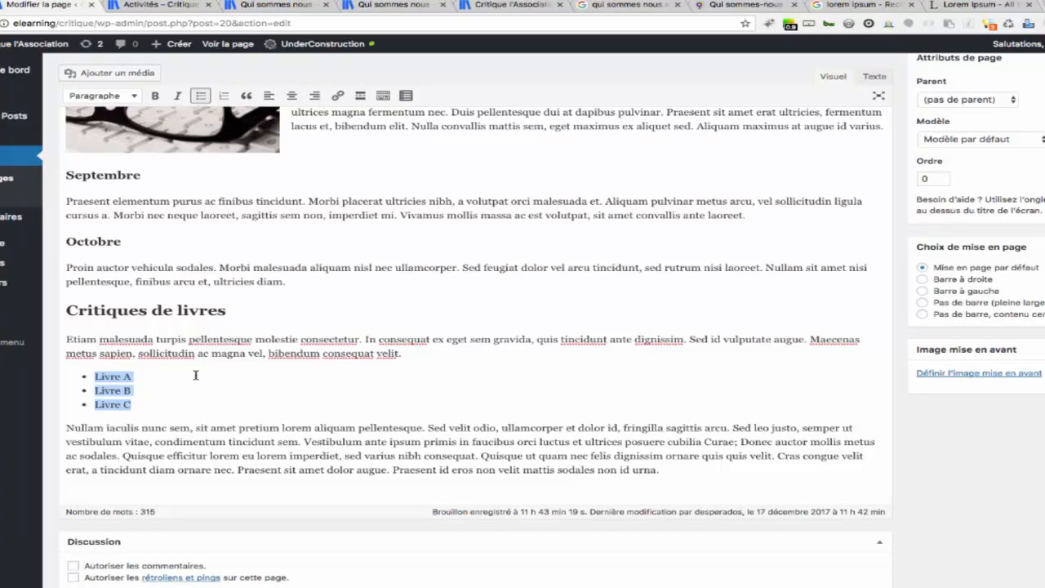
- Insert the line "Nos derniers prix" directly above the bulleted list and centre it
click(406, 356)
key(Return)
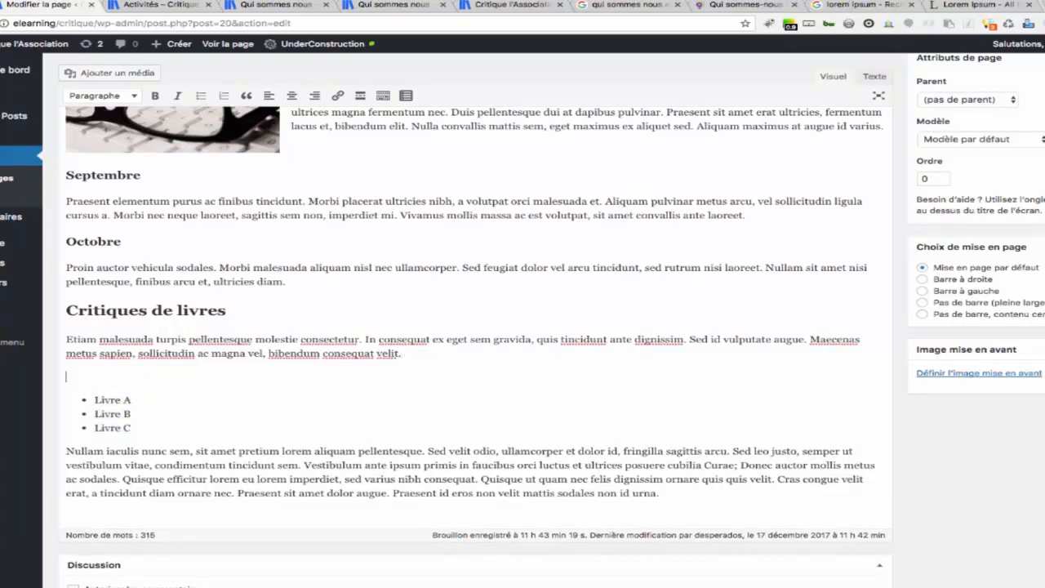
key(Return)
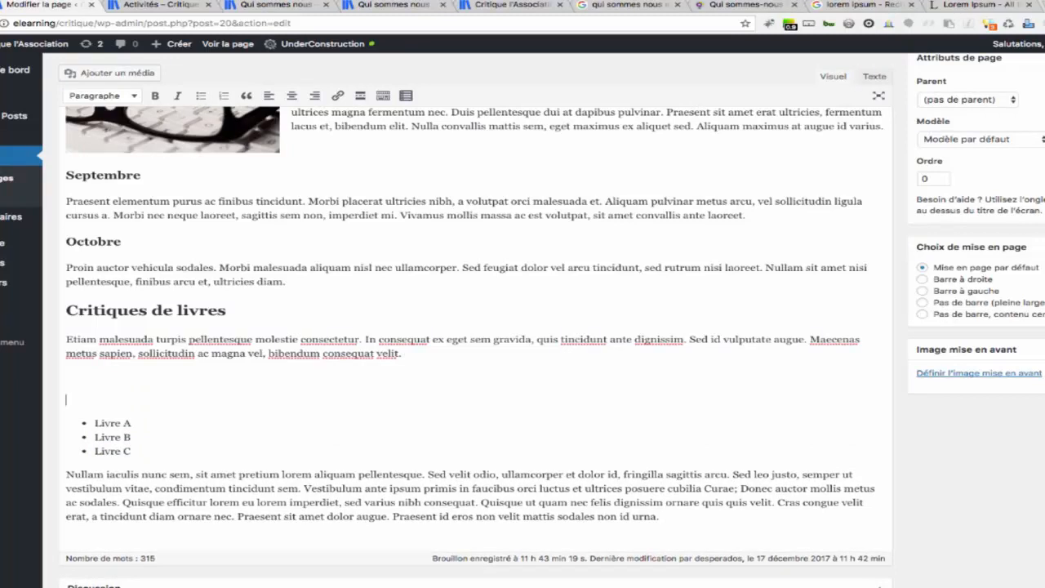
text(Nos derniers pr)
key(BackSpace)
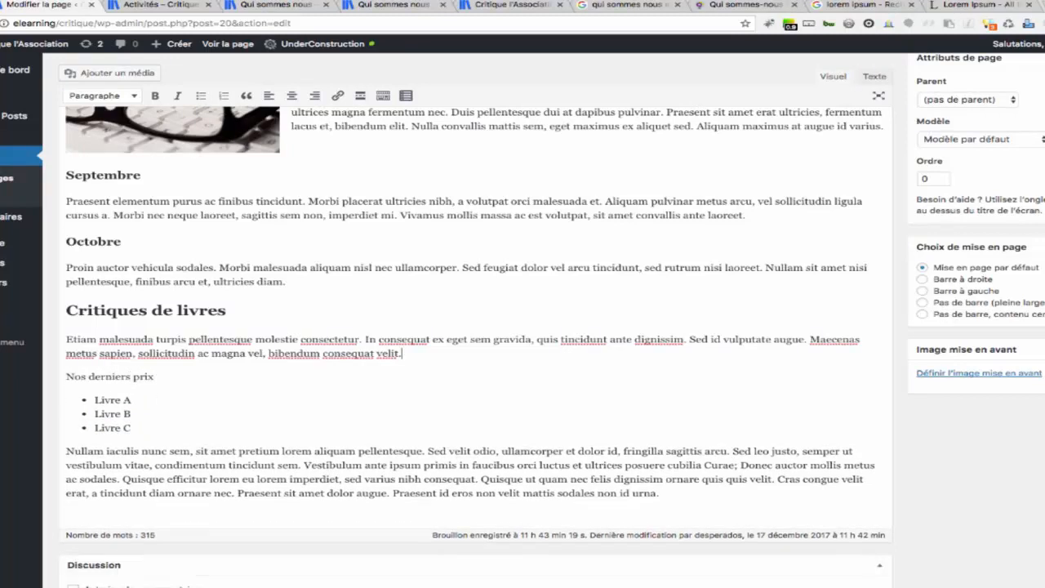
triple_click(155, 375)
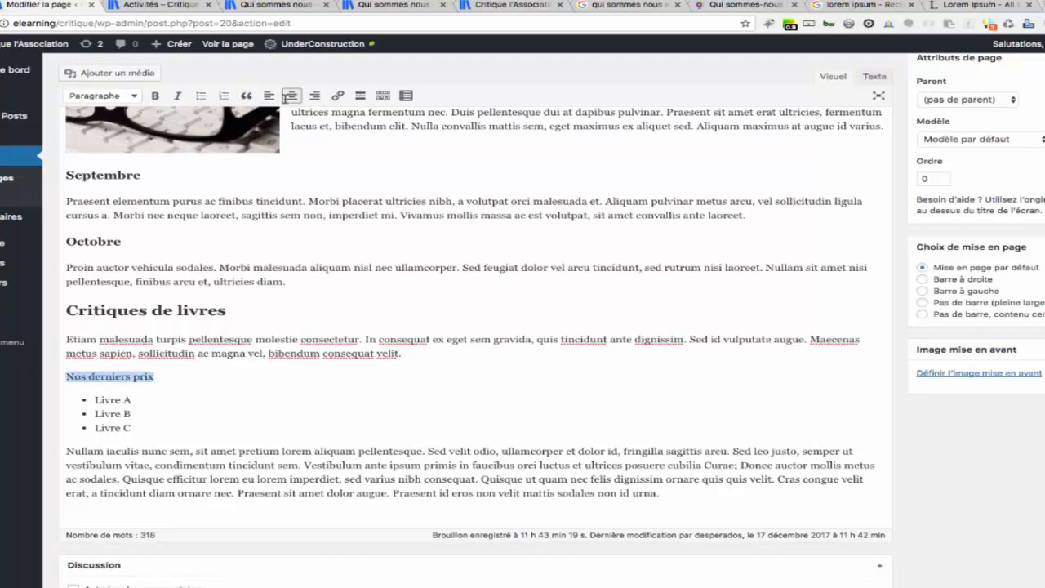
click(292, 95)
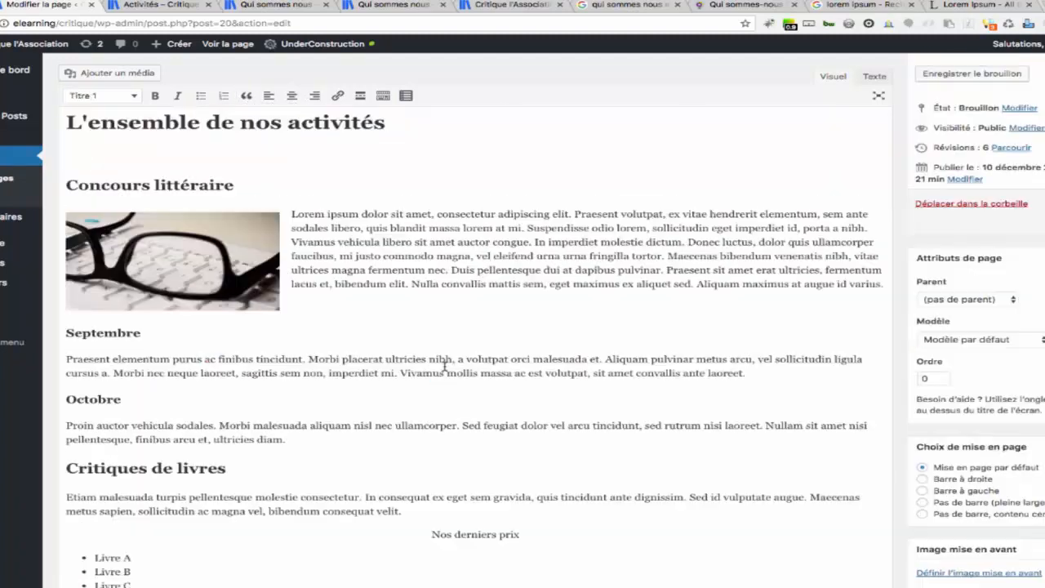
- Show the editor's additional formatting tools and colour the Septembre subheading blue
click(381, 96)
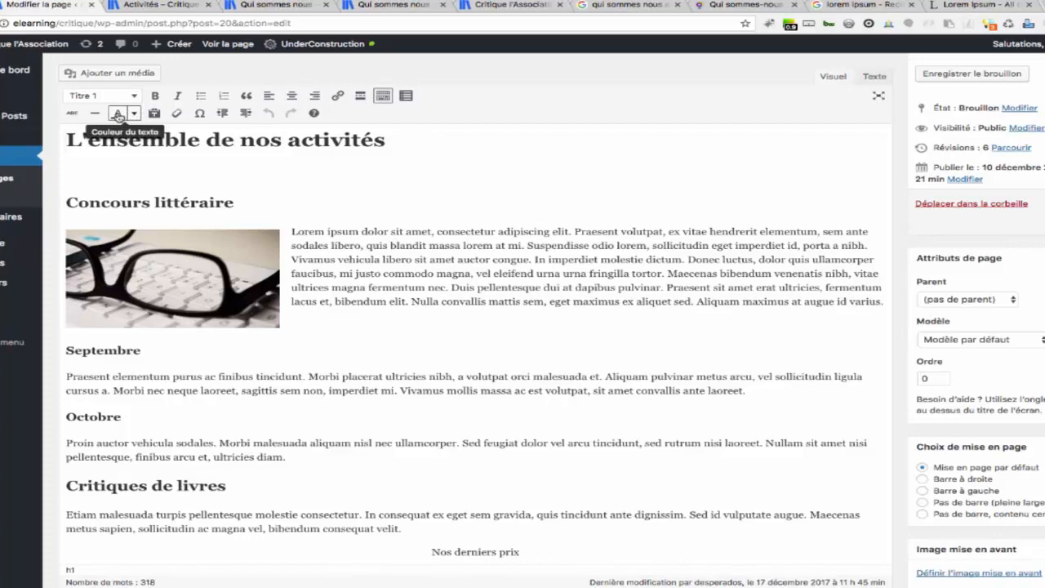
scroll(278, 286, up, 4)
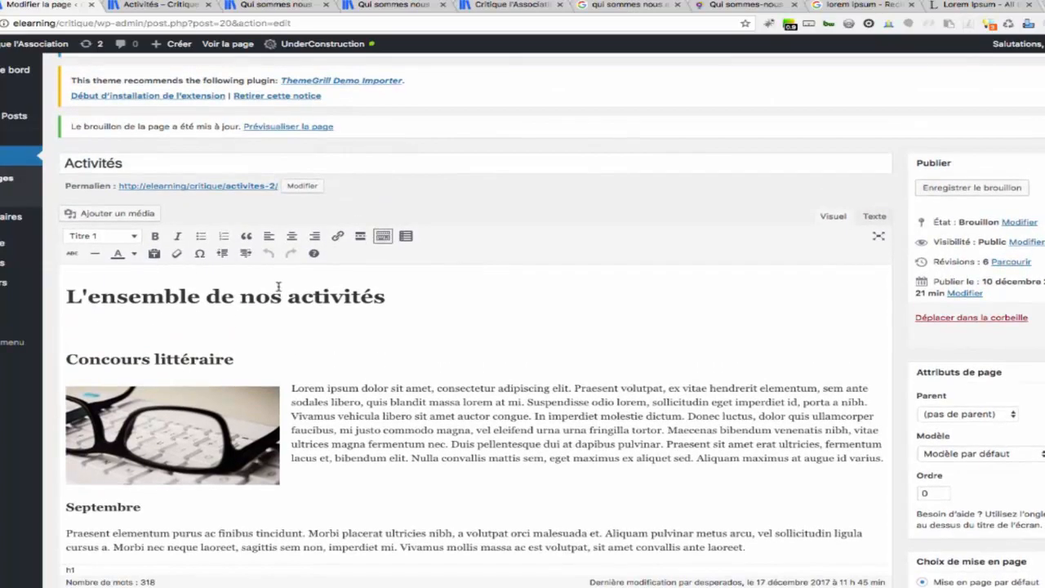
scroll(279, 286, down, 2)
drag(142, 413, 51, 414)
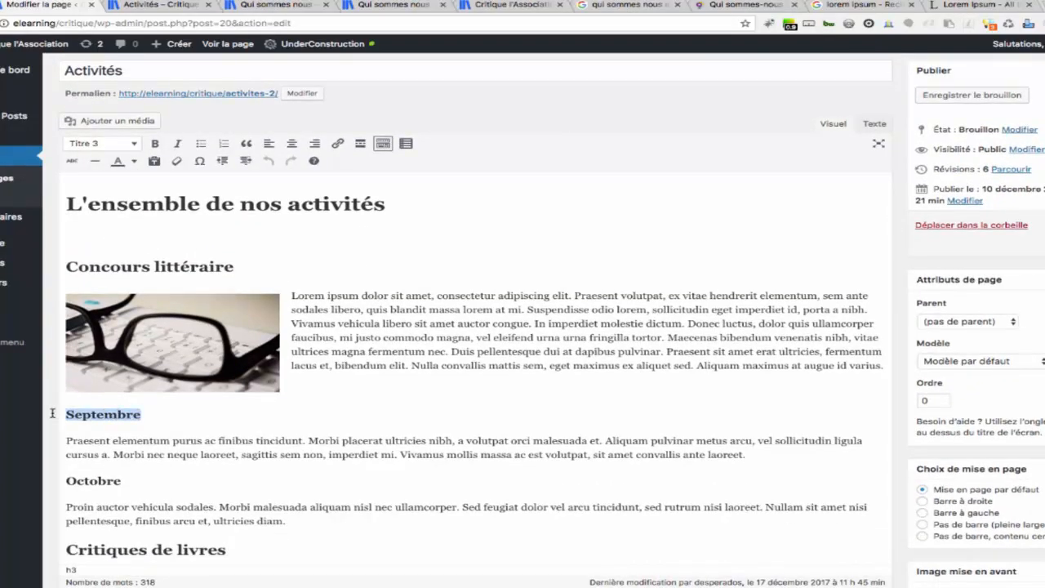
click(134, 161)
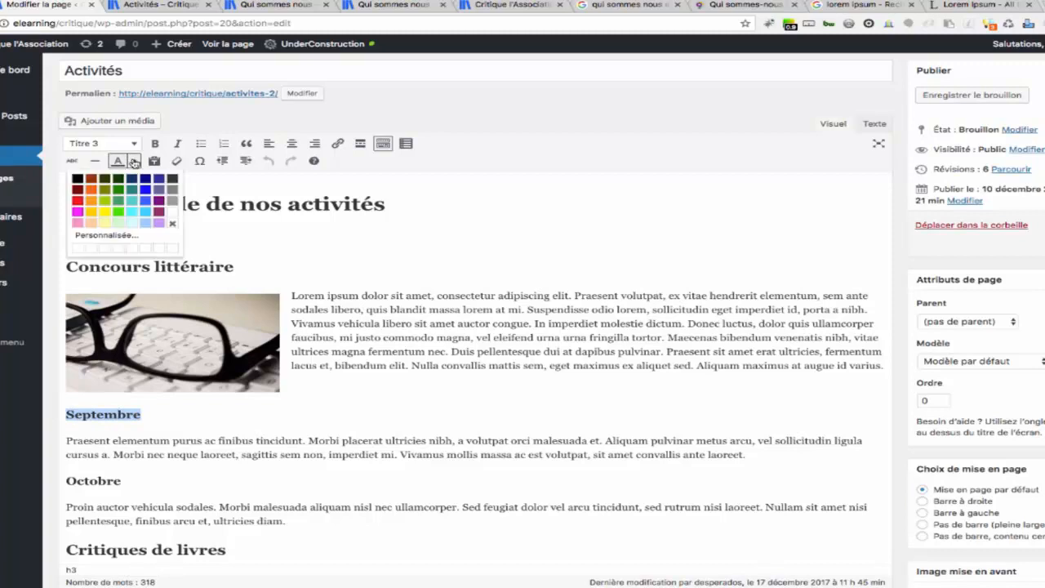
scroll(160, 415, down, 3)
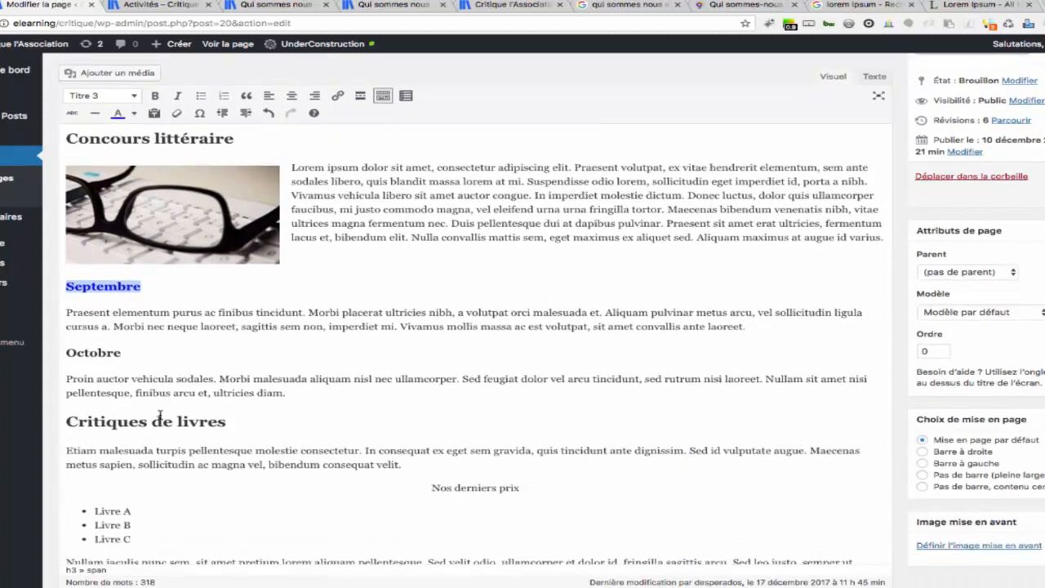
- Colour the "Critiques de livres" heading dark blue
drag(228, 418, 46, 418)
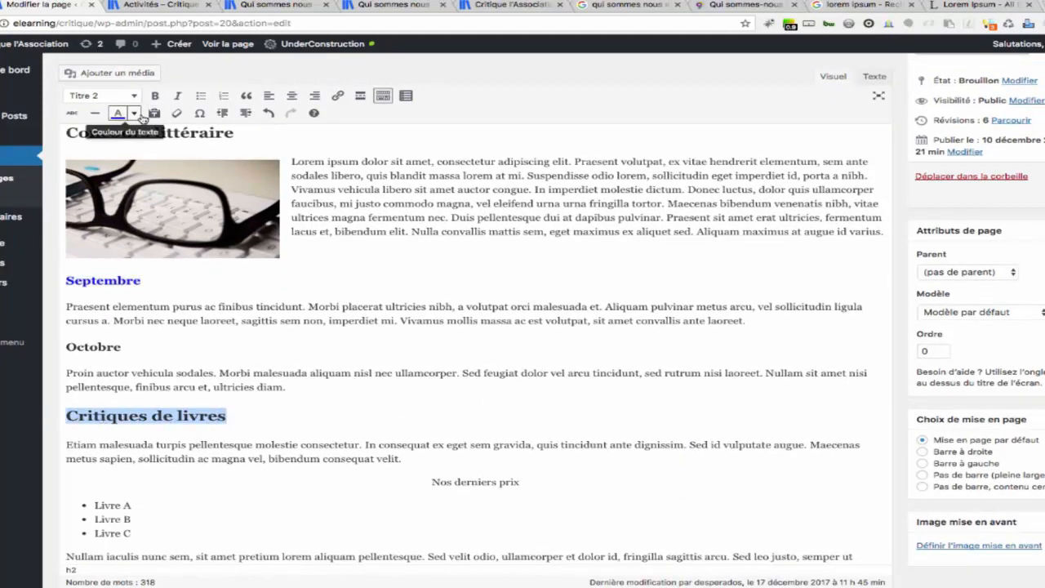
click(134, 113)
click(147, 133)
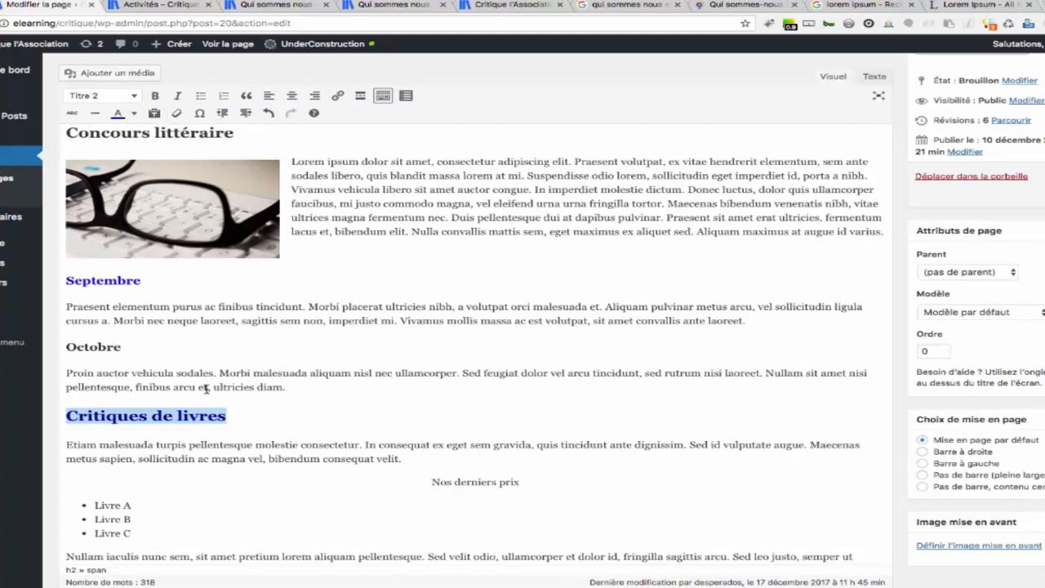
- Clear the formatting of the "Nos derniers prix" line above the bulleted list
click(448, 484)
triple_click(448, 484)
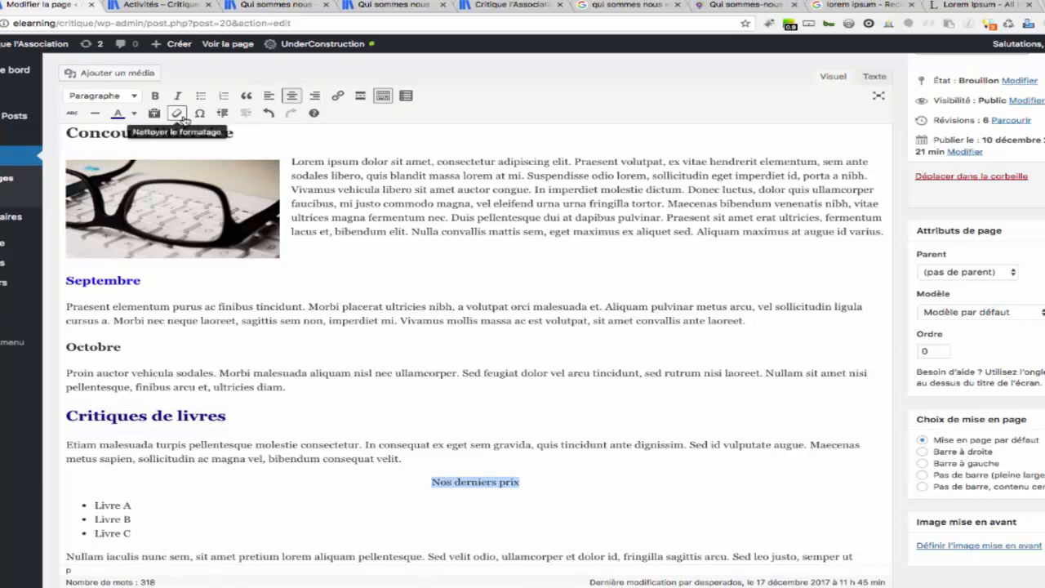
click(176, 113)
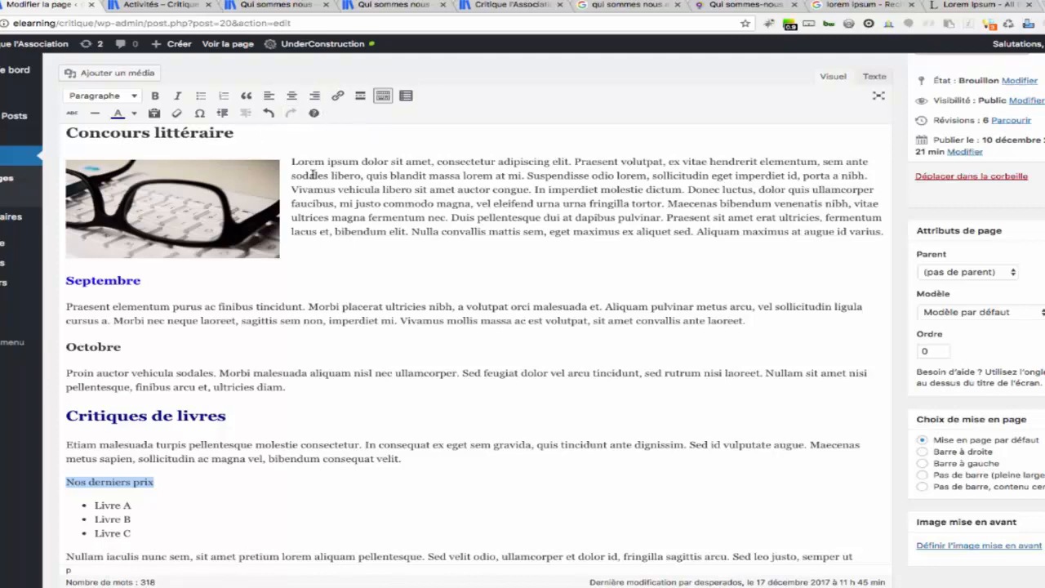
- Publish the Activités page and check its reloaded version on the website before returning to the editor
scroll(368, 341, up, 5)
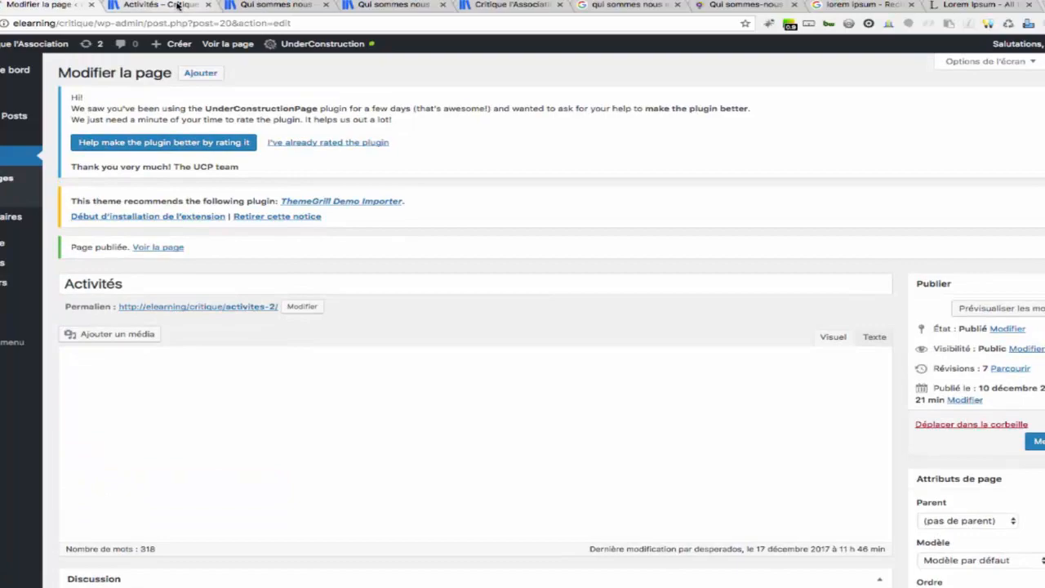
click(180, 6)
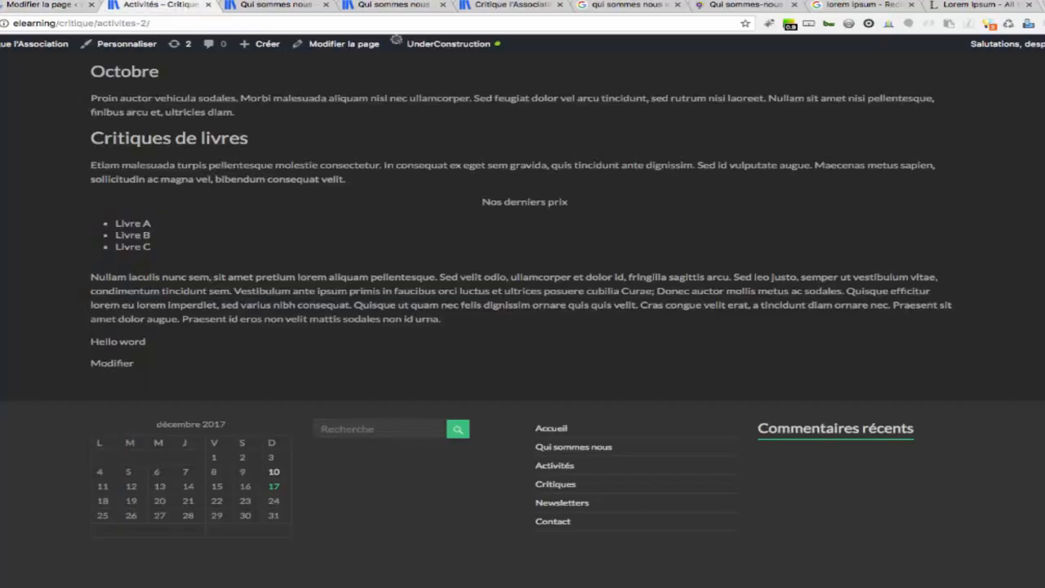
key(super+r)
scroll(346, 287, up, 1)
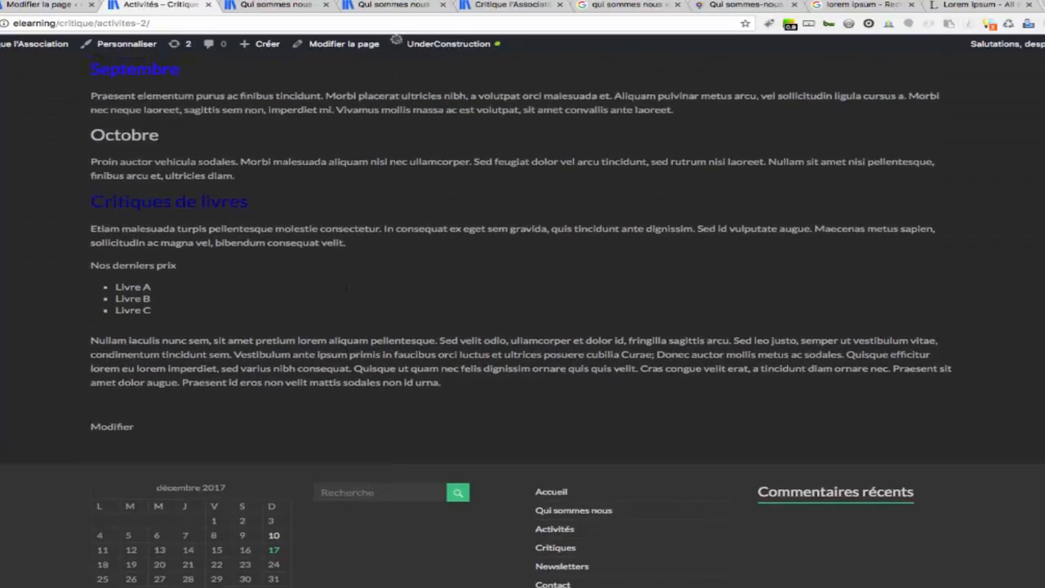
scroll(346, 288, up, 8)
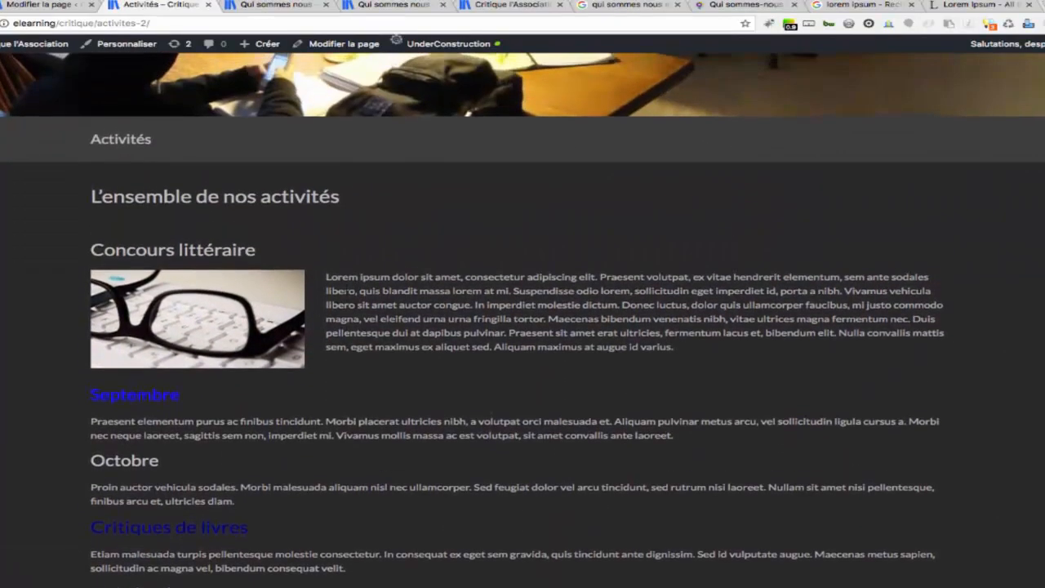
scroll(347, 287, up, 3)
click(70, 5)
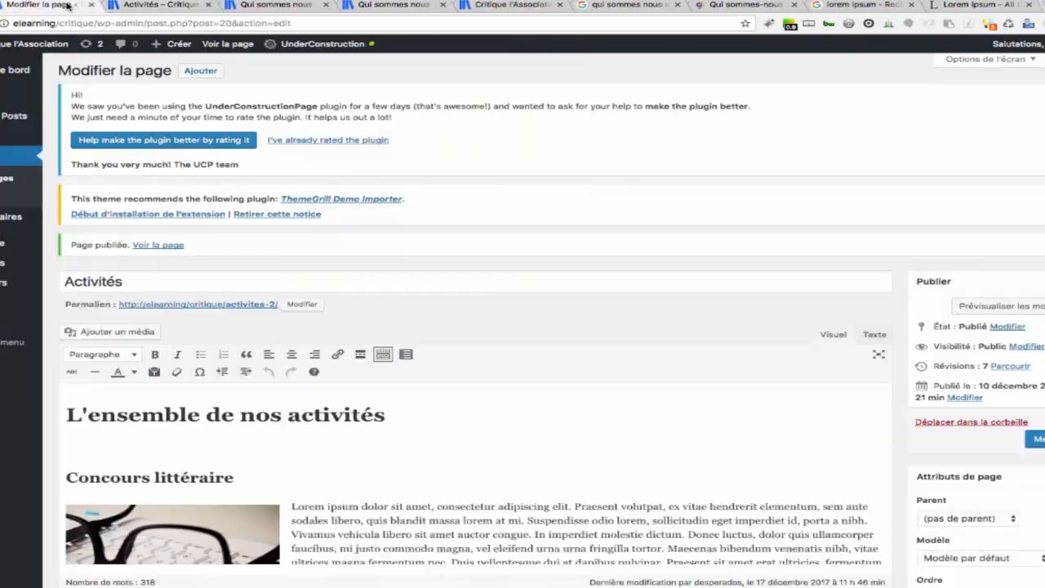